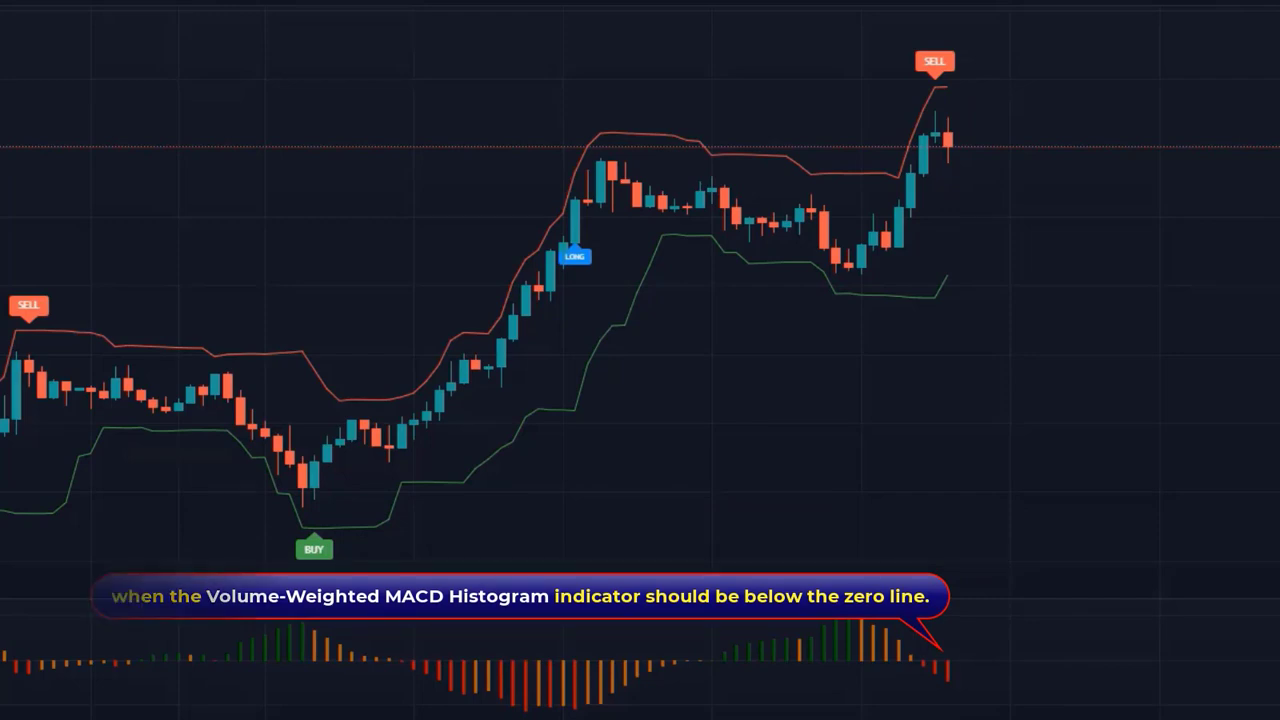
Mark the sell entry with a thin channel at about 157.5 and the upper stop loss line with a thin rectangle at about 157.95
left_click(876, 146)
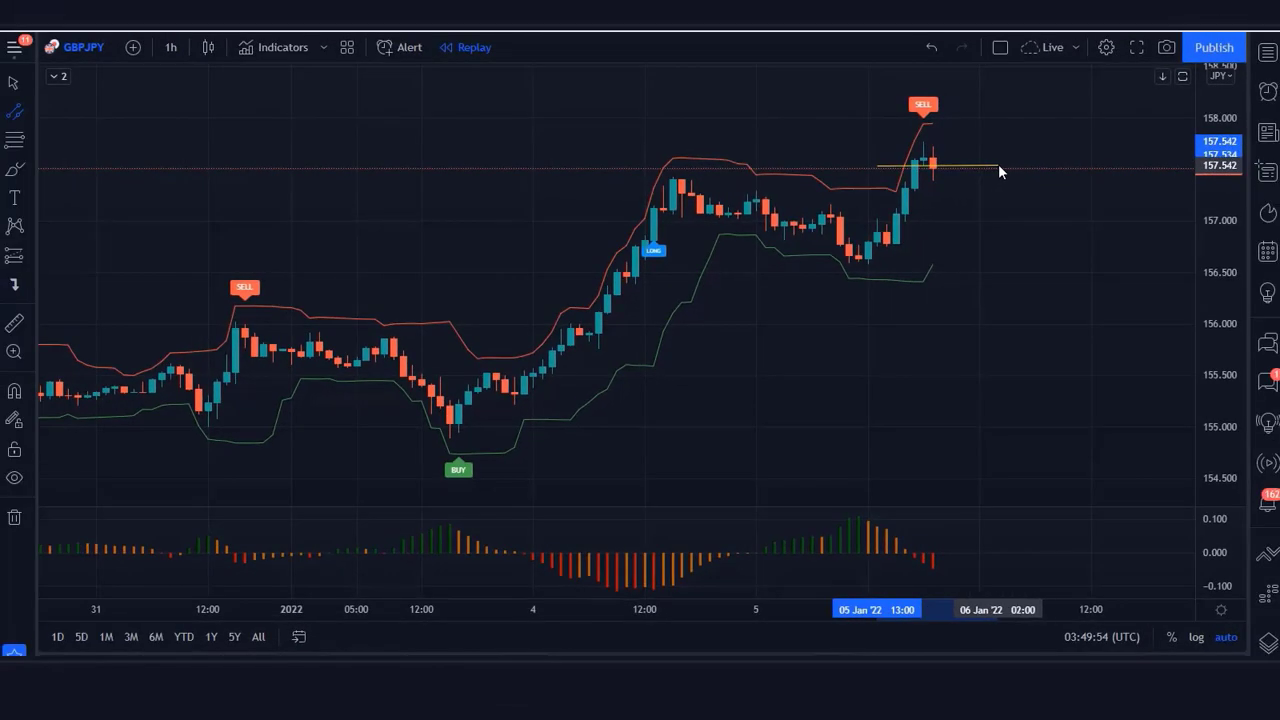
left_click(1018, 167)
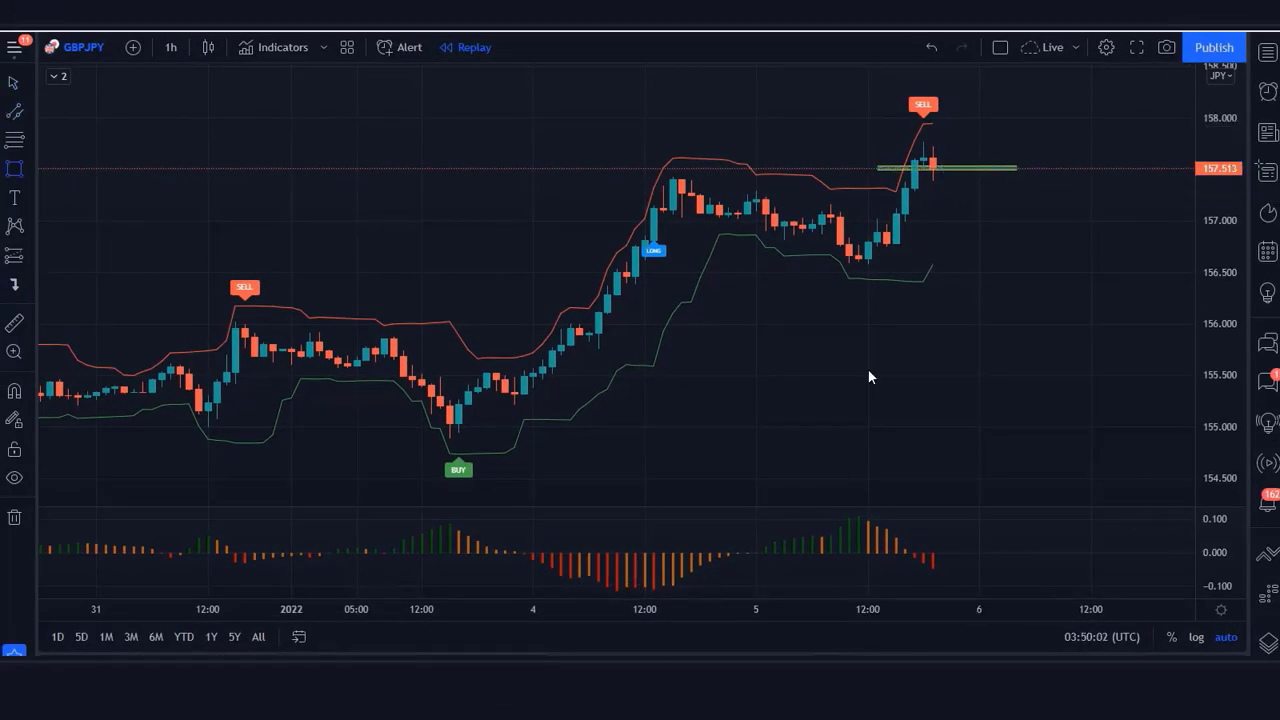
left_click(926, 121)
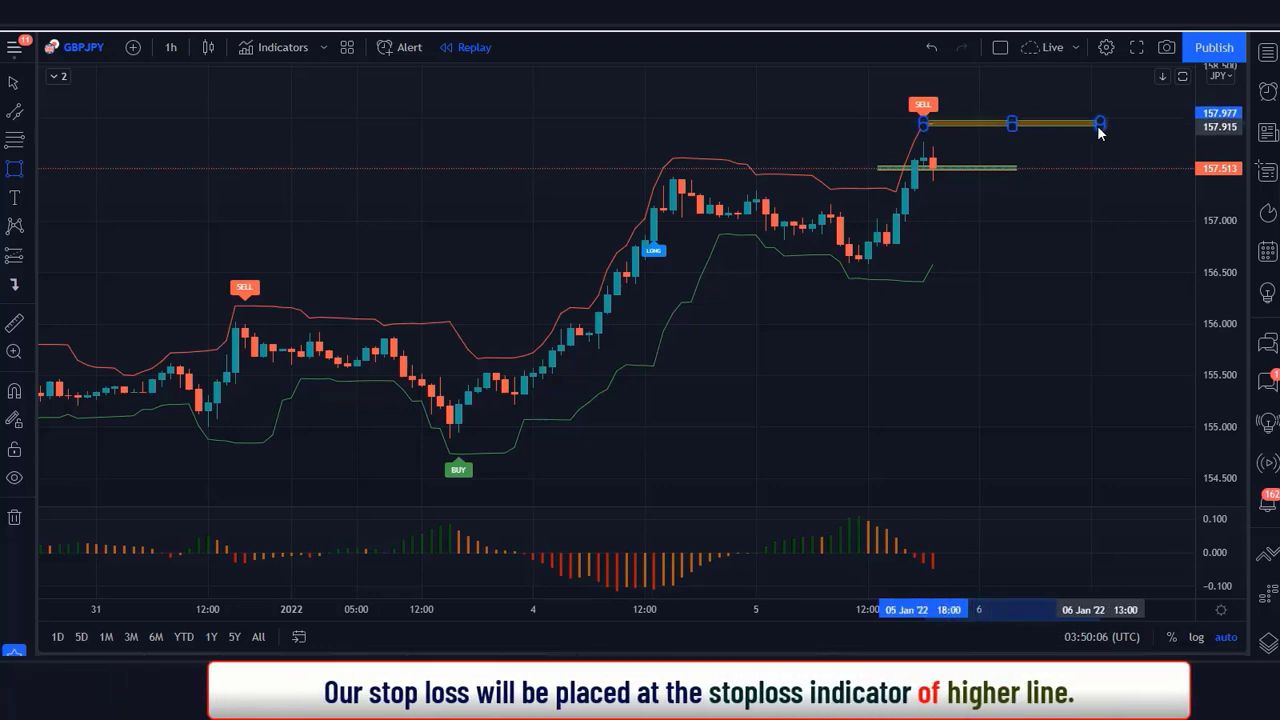
left_click(1118, 124)
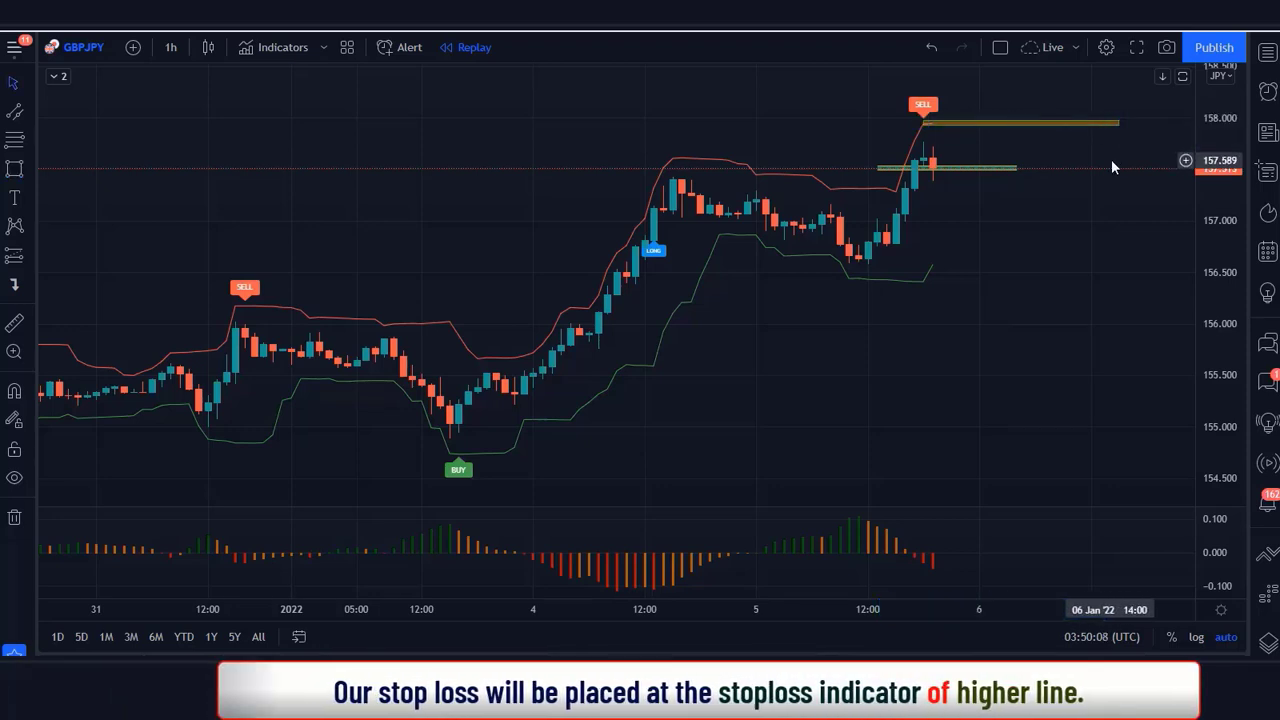
Draw a thin channel at about 156.6 from 05 Jan '22 17:00 to mark the sell trade's 1:2 target
left_click(915, 261)
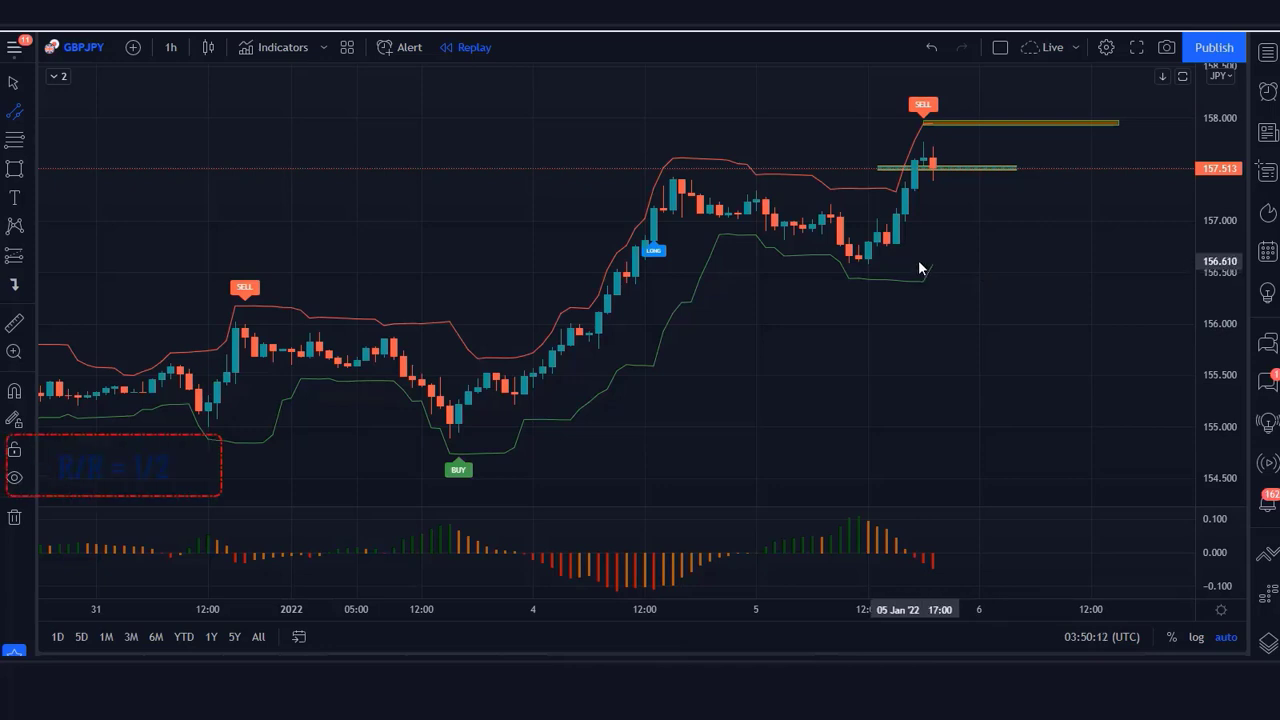
left_click(1127, 262)
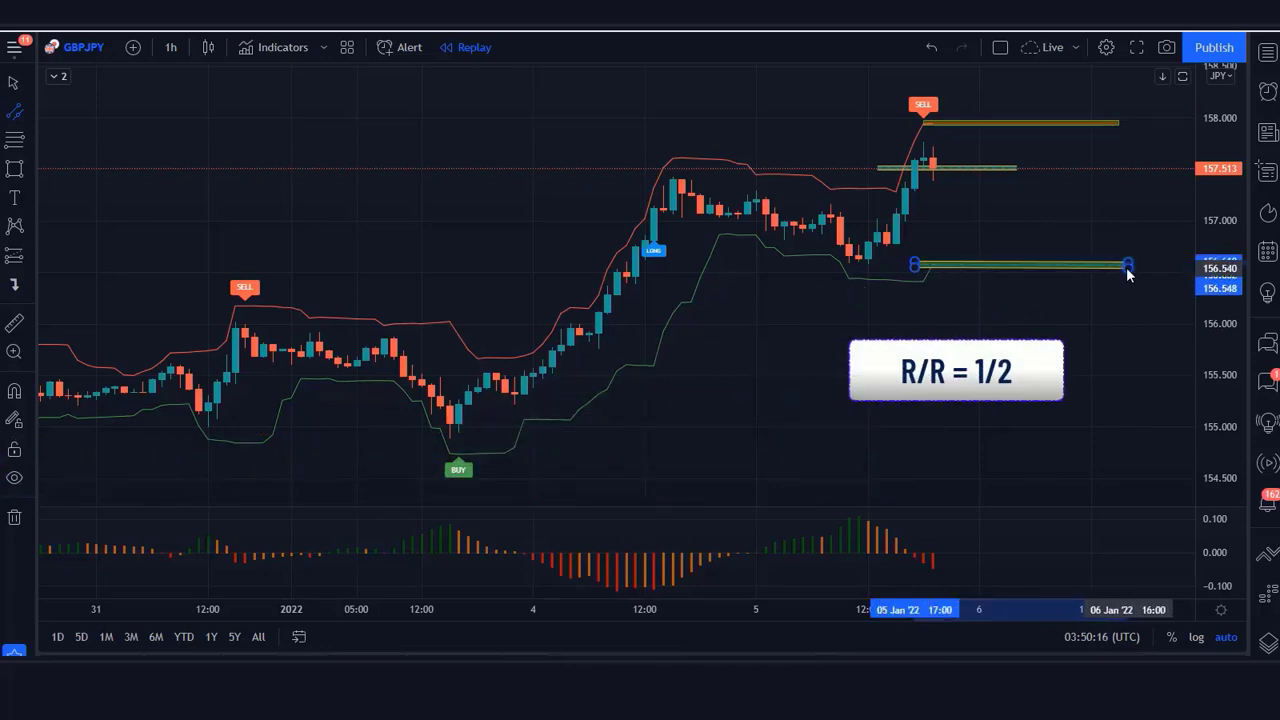
left_click(729, 608)
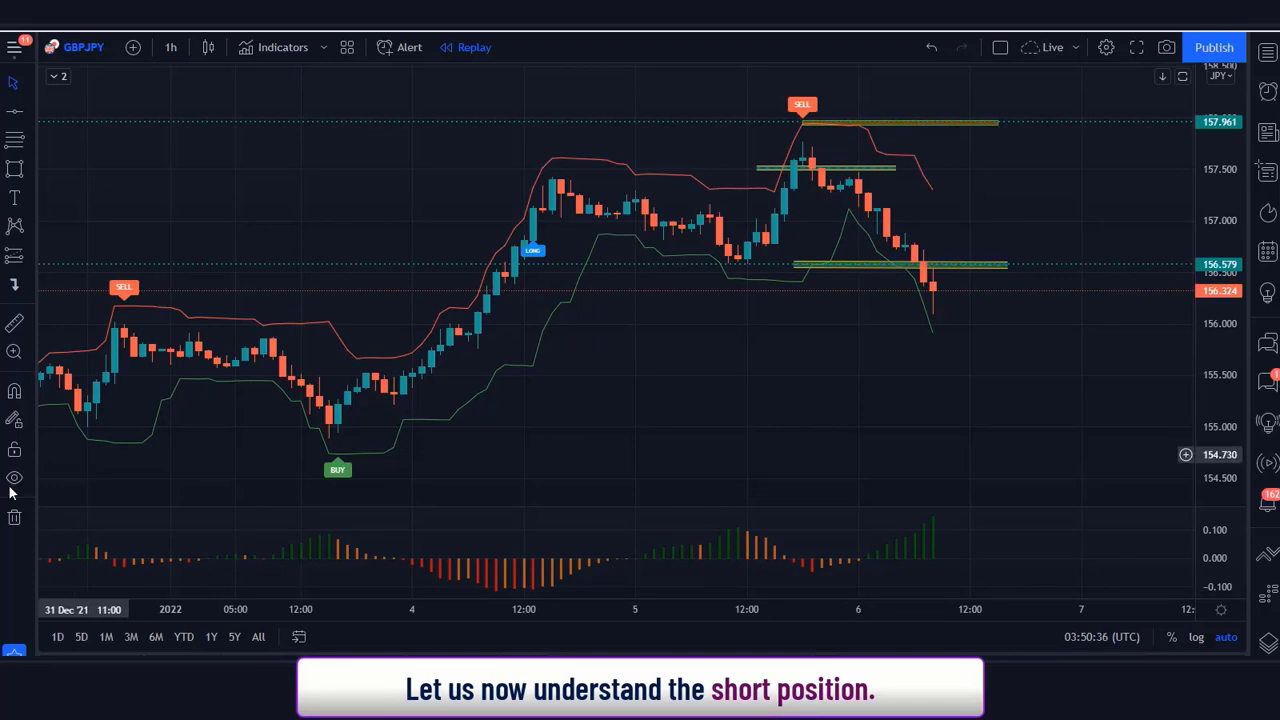
Remove the sell trade's drawings and mark the buy entry with a thin channel at about 156.4
left_click(13, 517)
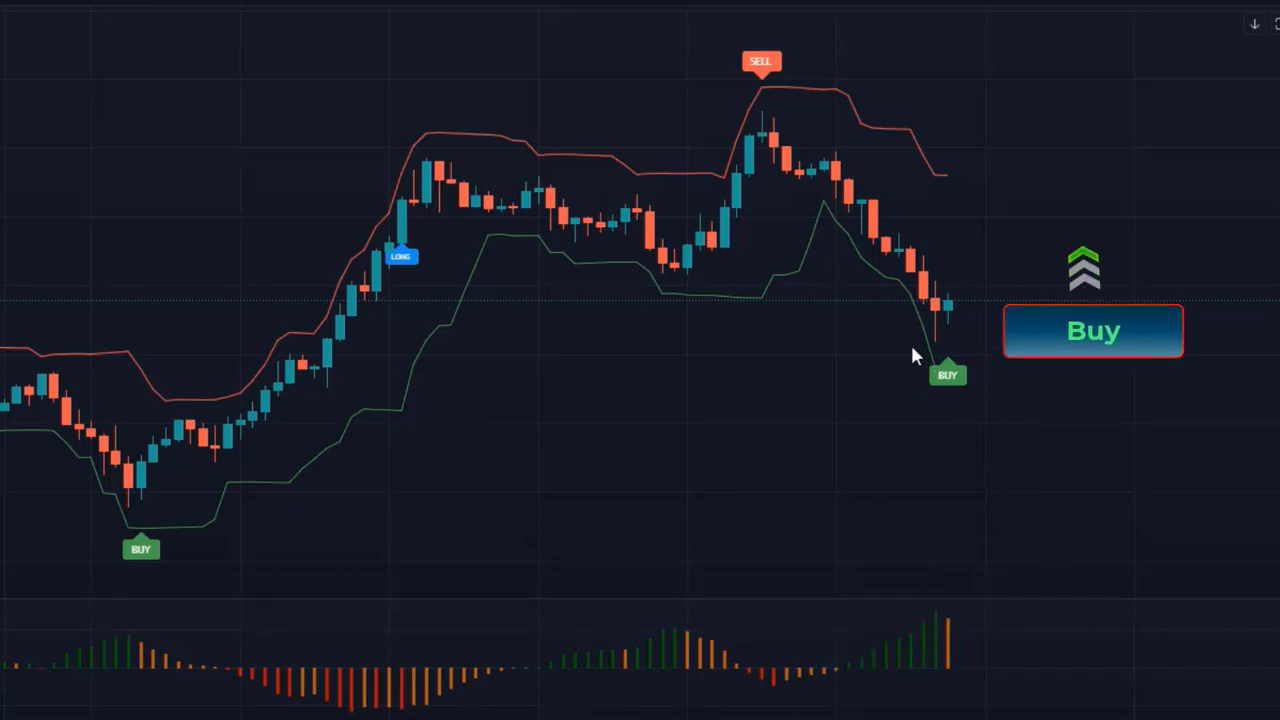
left_click(874, 300)
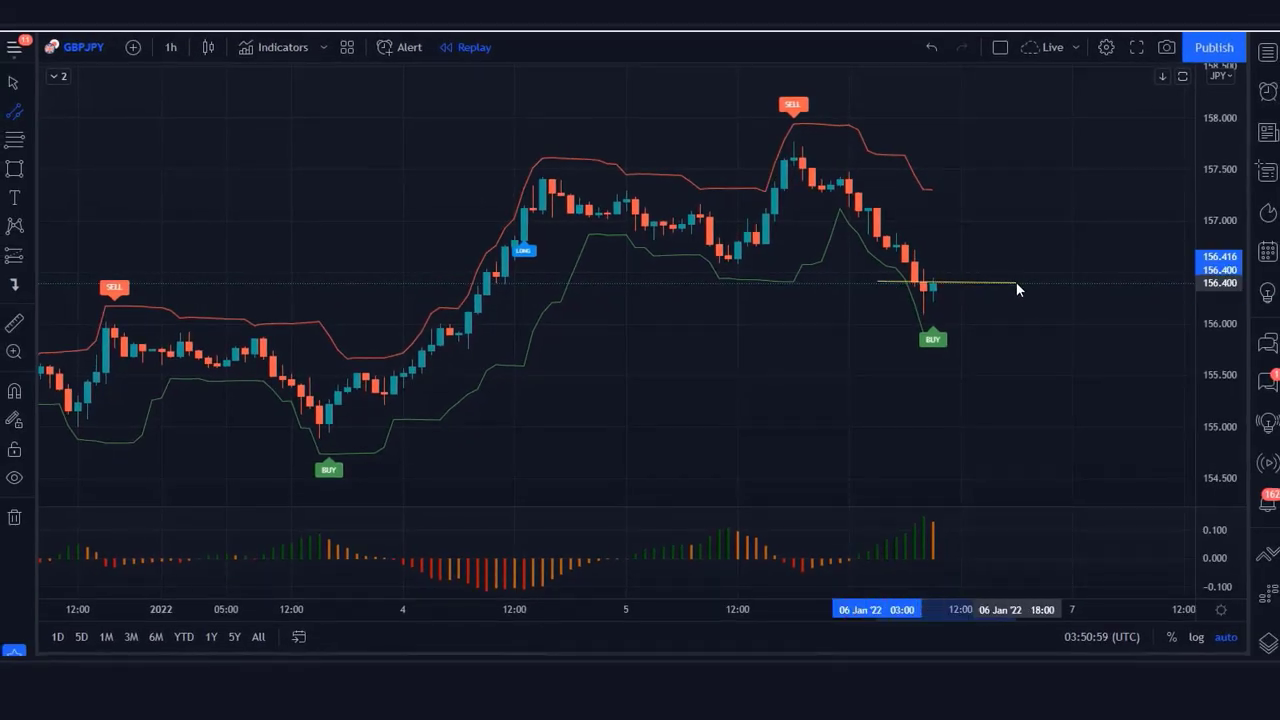
left_click(1016, 282)
Draw a thin rectangle at about 155.9 along the lower stop loss line, from 06 Jan '22 08:00 to 07 Jan '22 03:00
key("alt+shift+r")
left_click_drag(924, 337, 1072, 338)
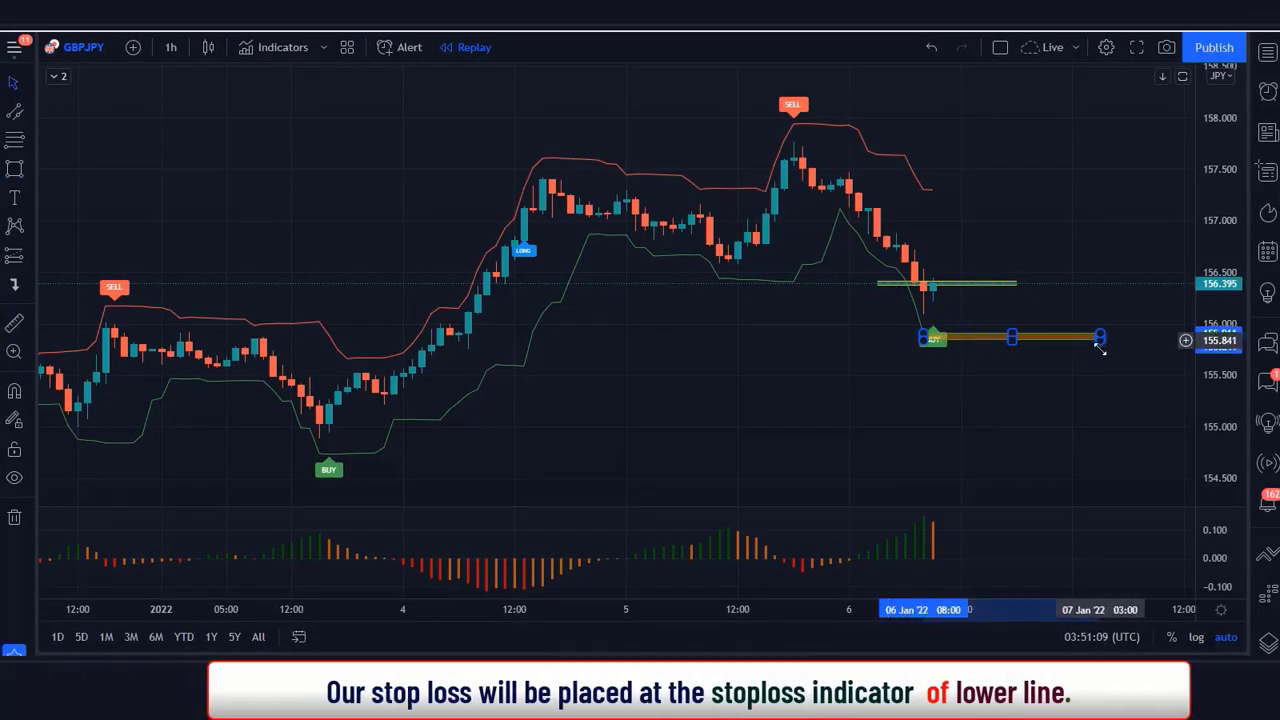
left_click(1101, 384)
Draw a thin channel at about 157.3, from 06 Jan '22 08:00 to 07 Jan '22 06:00, marking the buy trade's 1:2 target
key("alt+t")
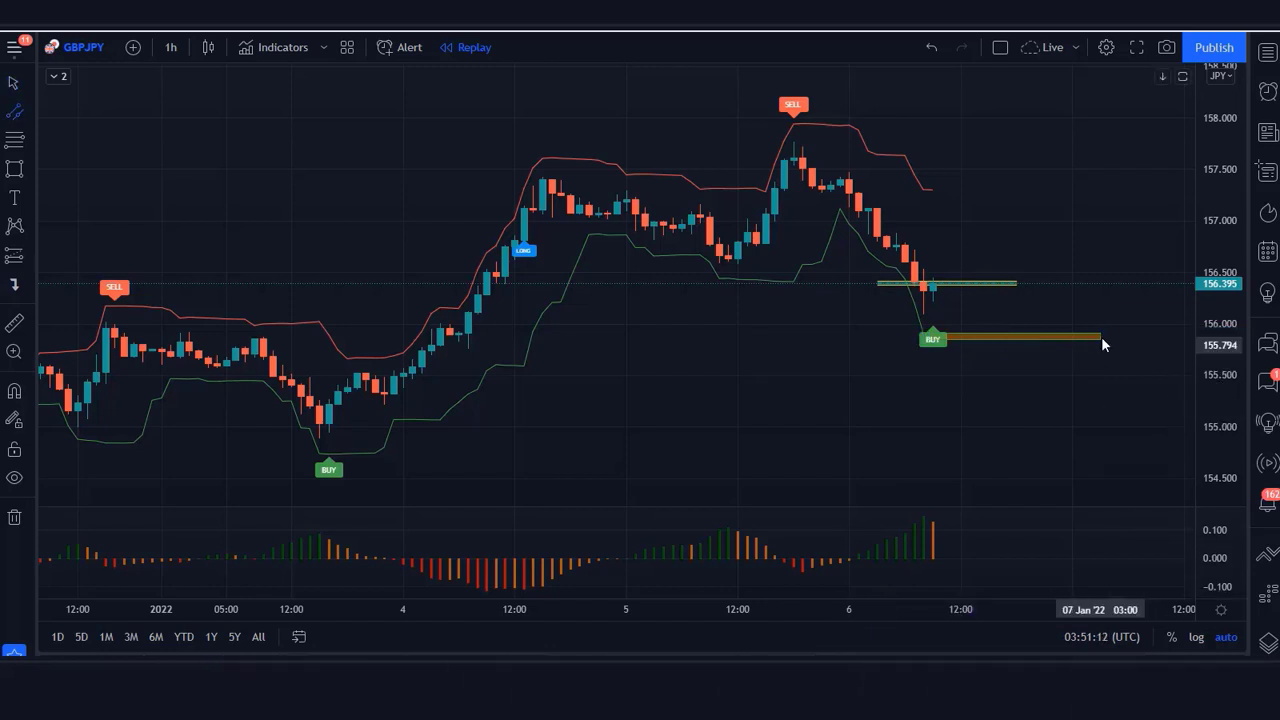
left_click(924, 188)
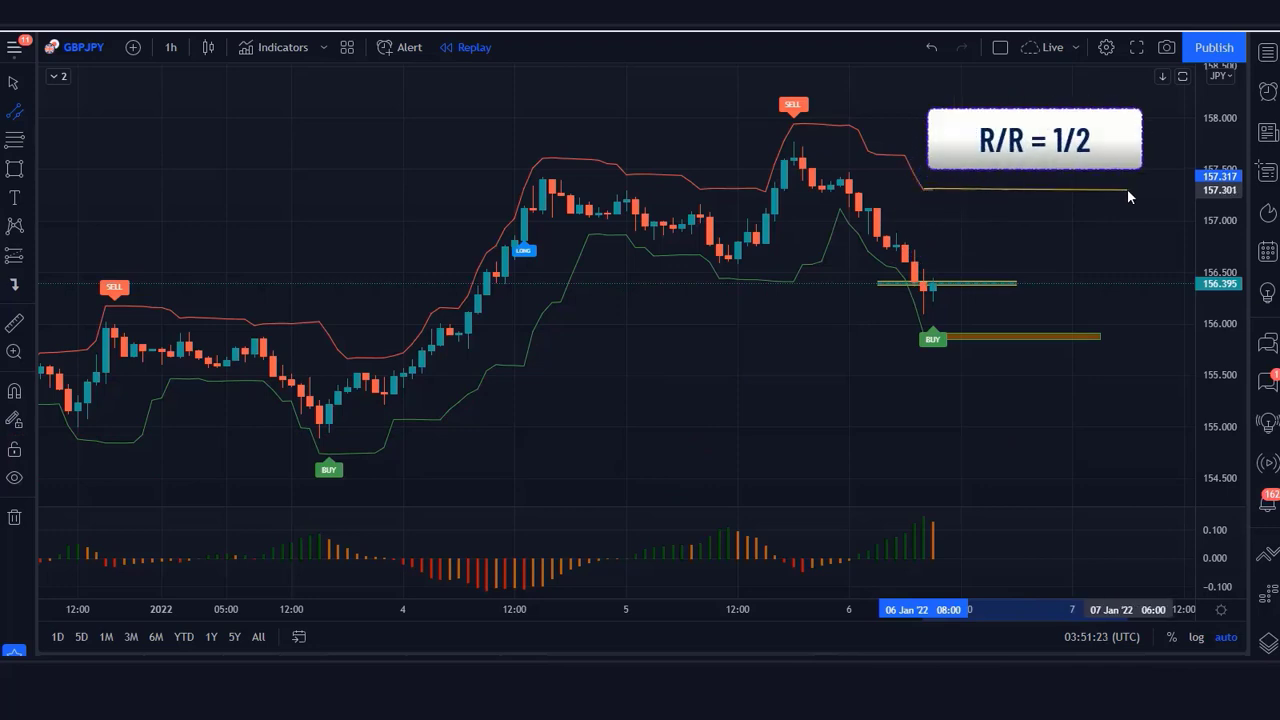
left_click(1127, 189)
left_click(1172, 217)
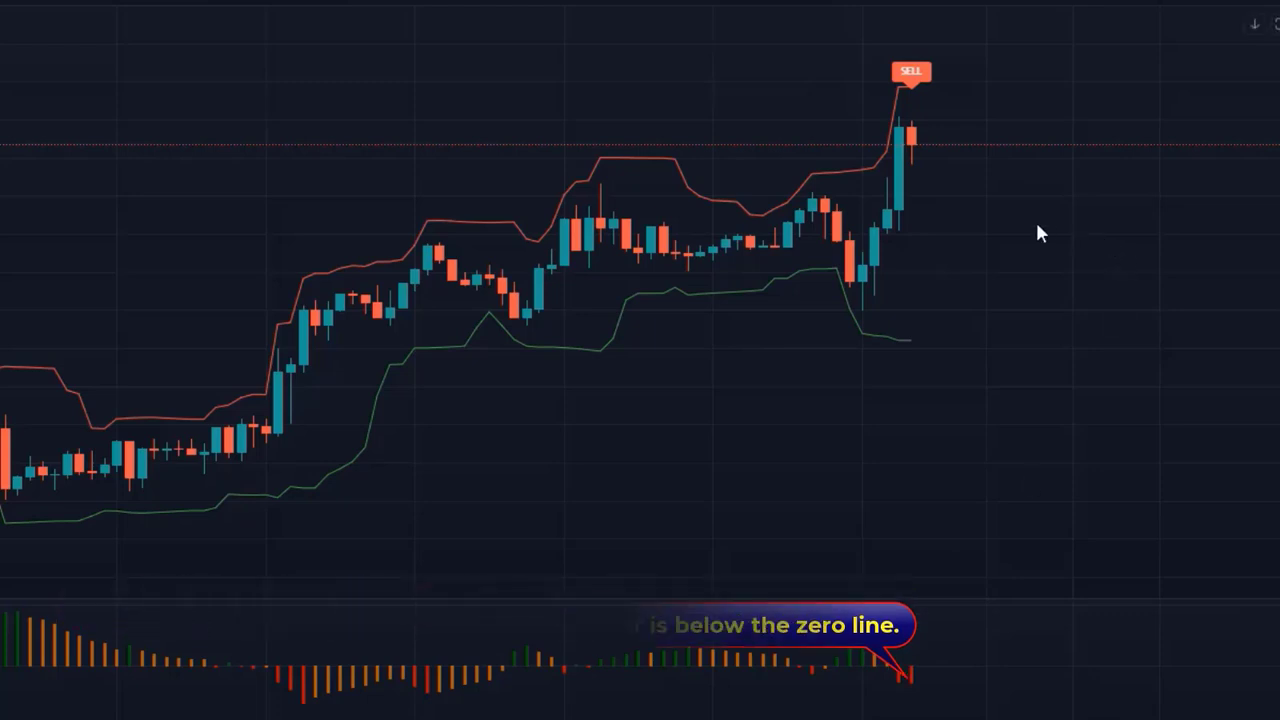
Place a short position at the 31 Dec '21 sell signal with entry 155.861, stop 156.175 and target 155.188
left_click(910, 142)
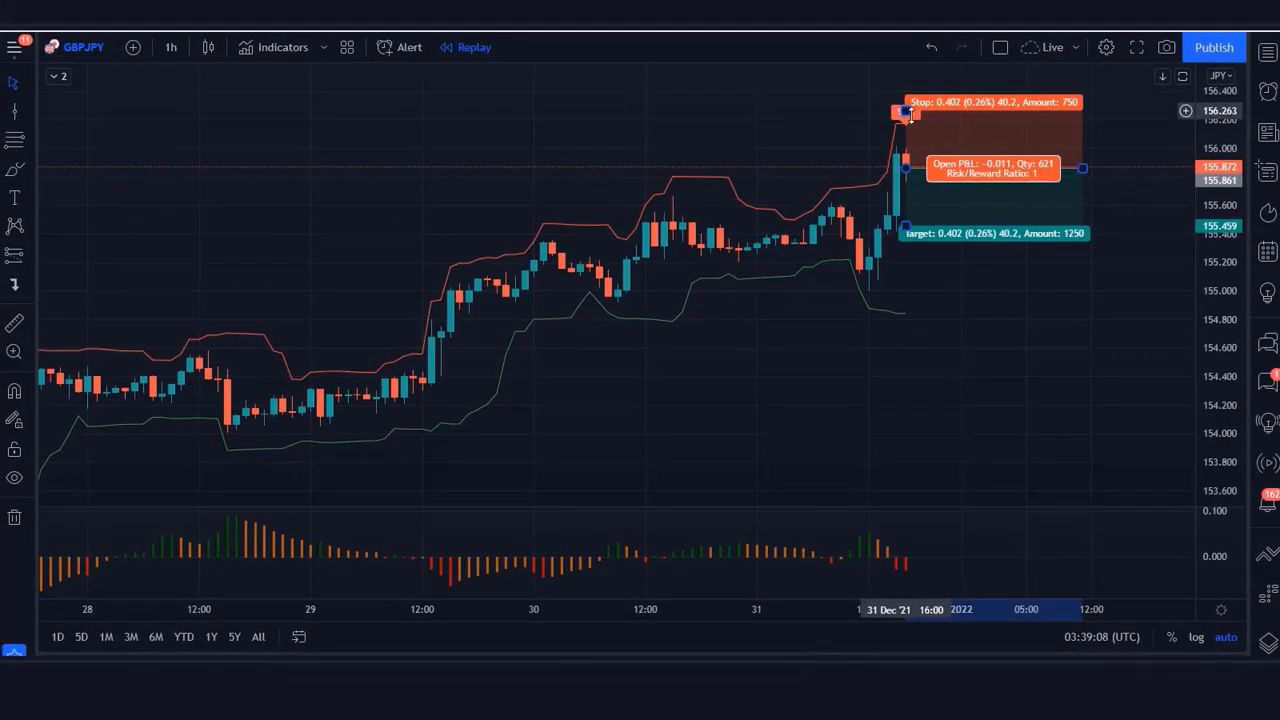
left_click_drag(908, 113, 914, 122)
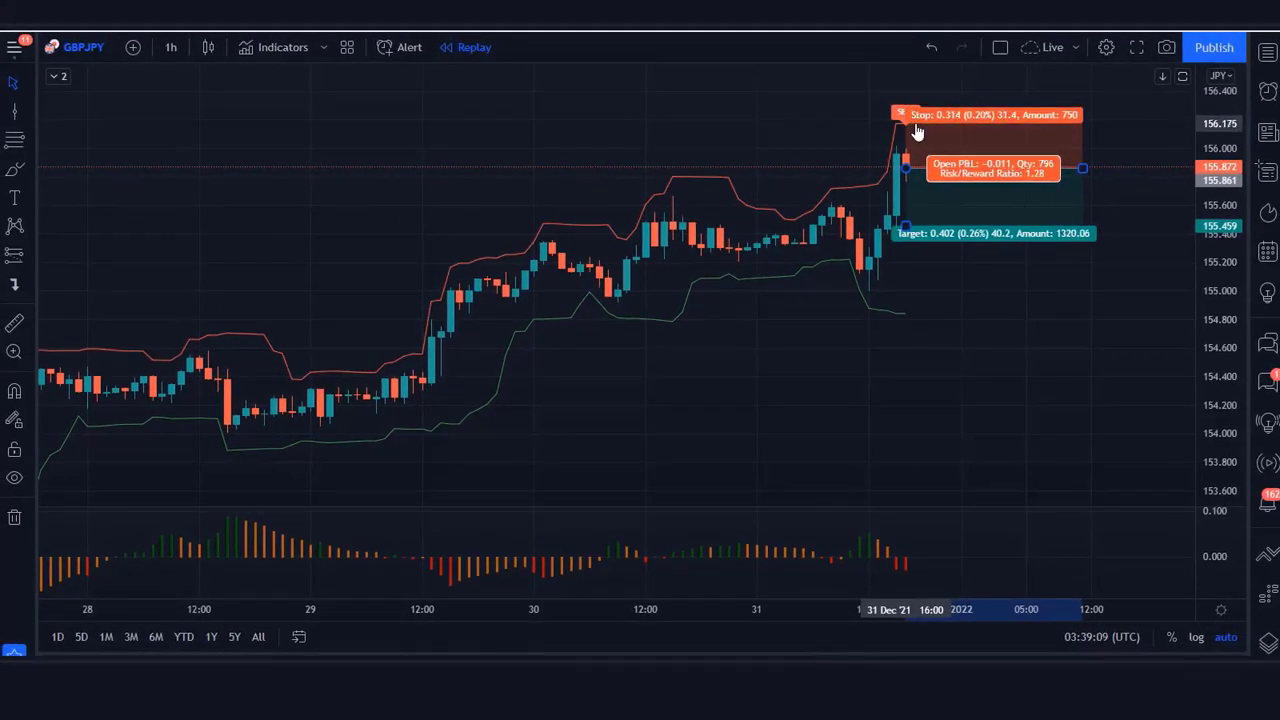
left_click_drag(905, 224, 915, 264)
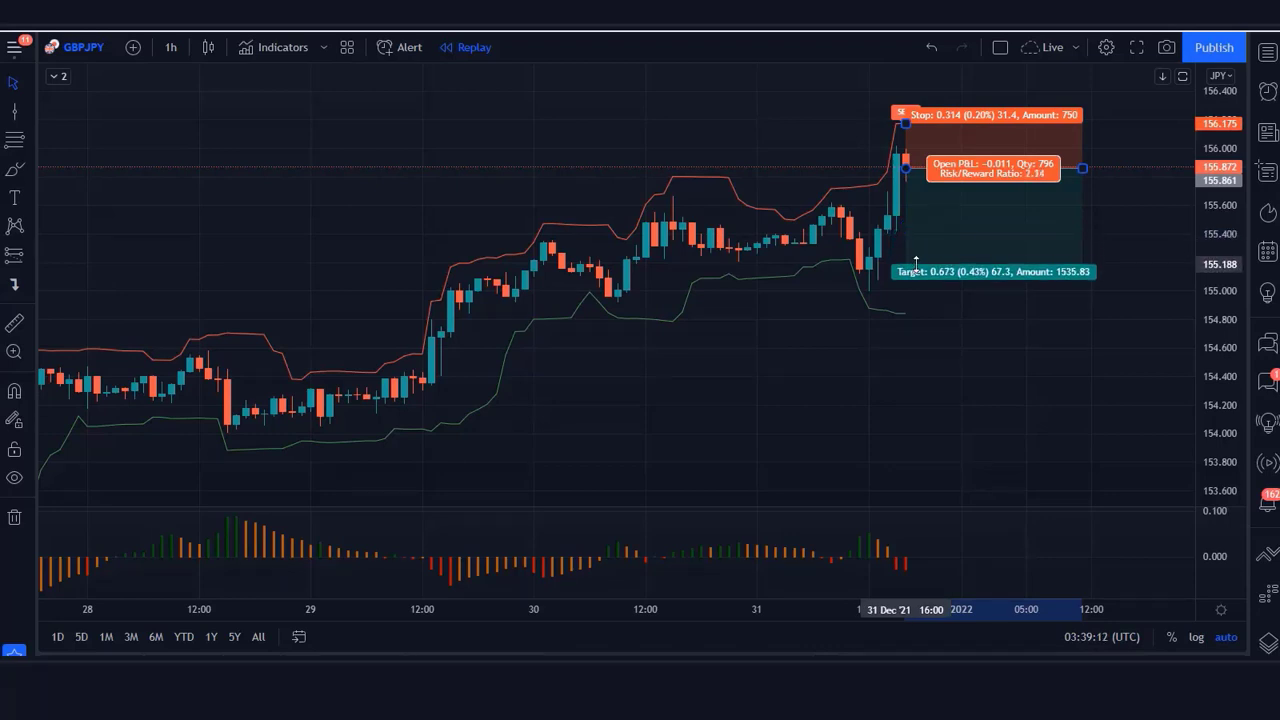
left_click(914, 370)
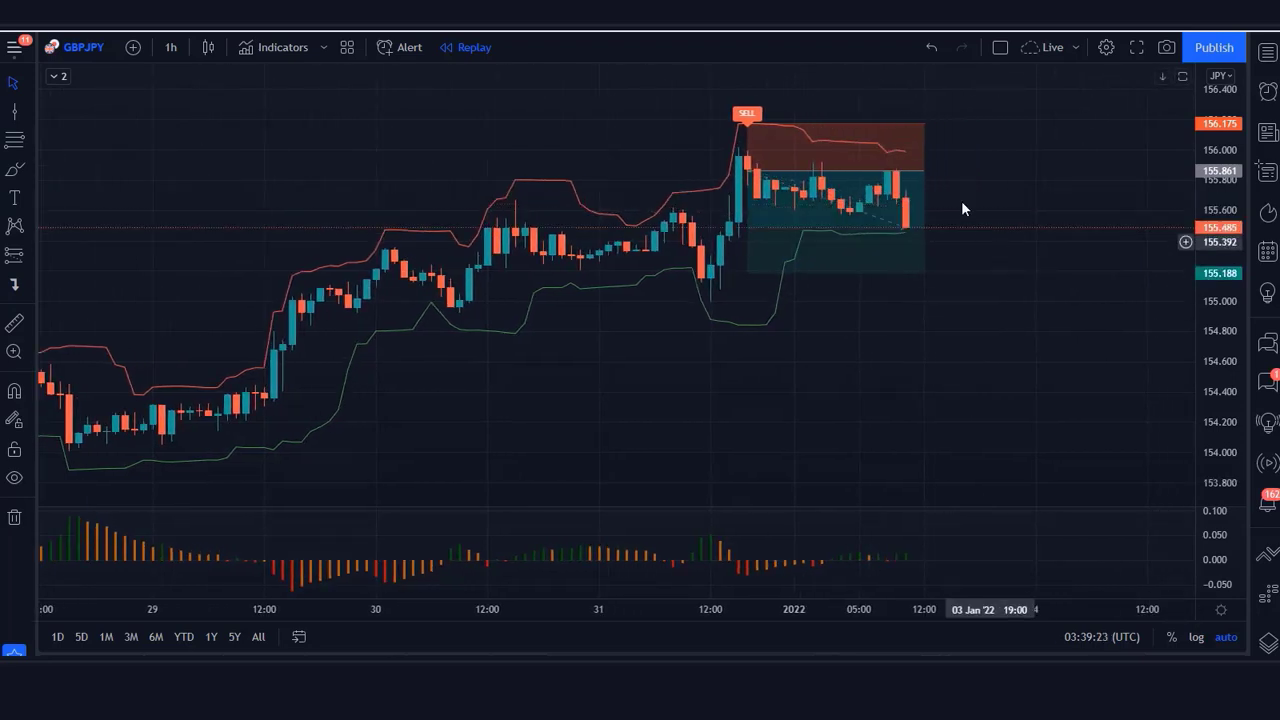
Adjust the short position's right edge to end at about 03 Jan '22 15:00, just past the candle reaching the target
left_click(926, 177)
left_click_drag(1023, 190, 1128, 190)
left_click(1001, 374)
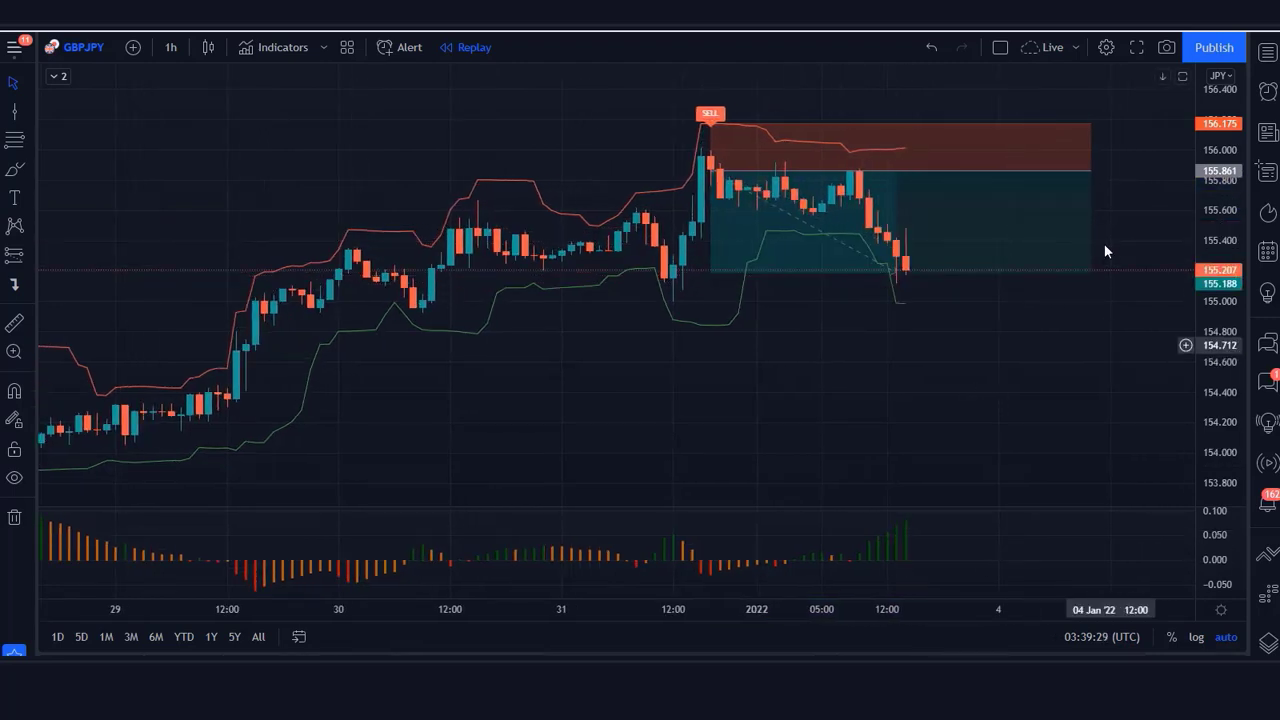
left_click(1092, 192)
left_click_drag(1090, 190, 905, 190)
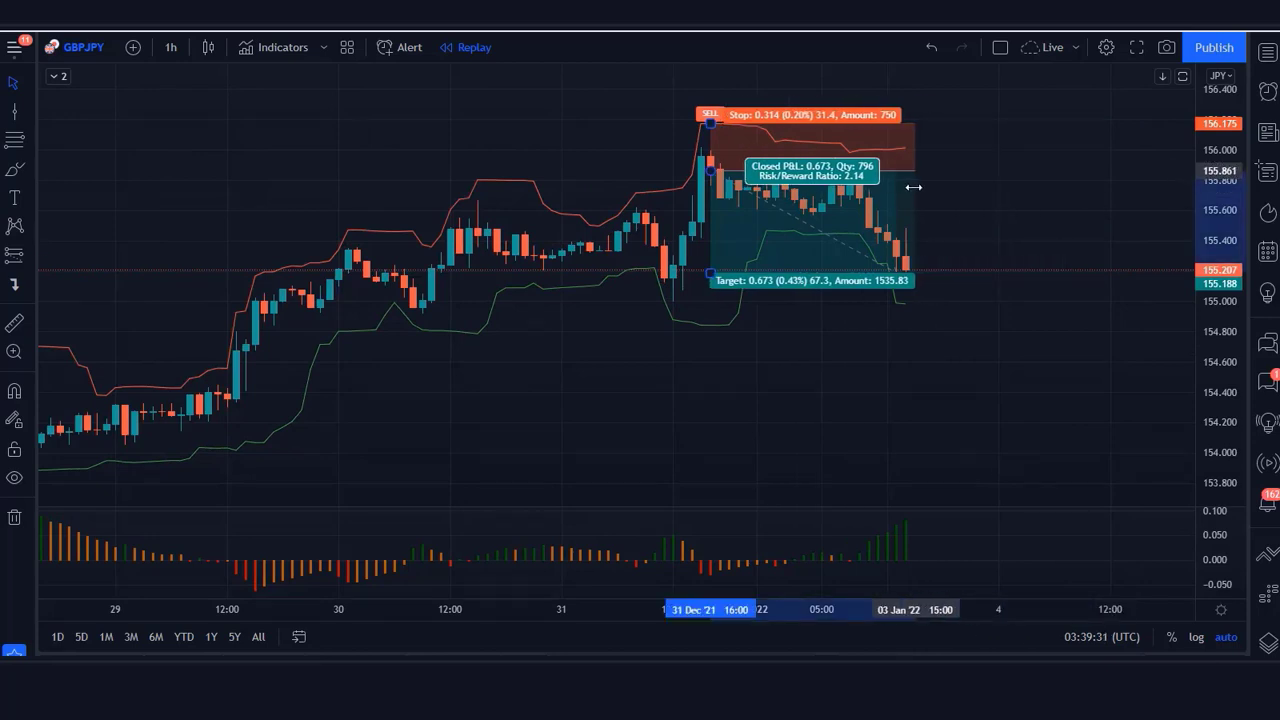
left_click(933, 589)
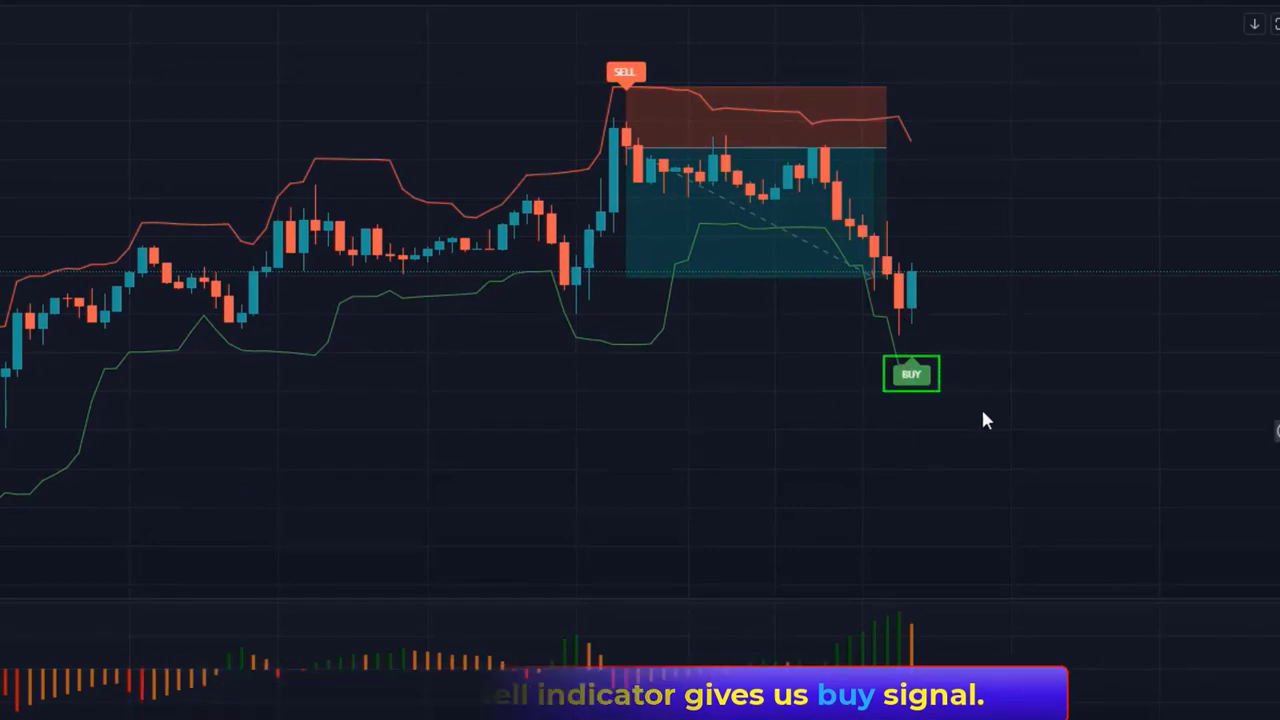
Place a long position at the 03 Jan '22 buy signal with entry 155.220, stop 154.717 and target 156.269
left_click(915, 283)
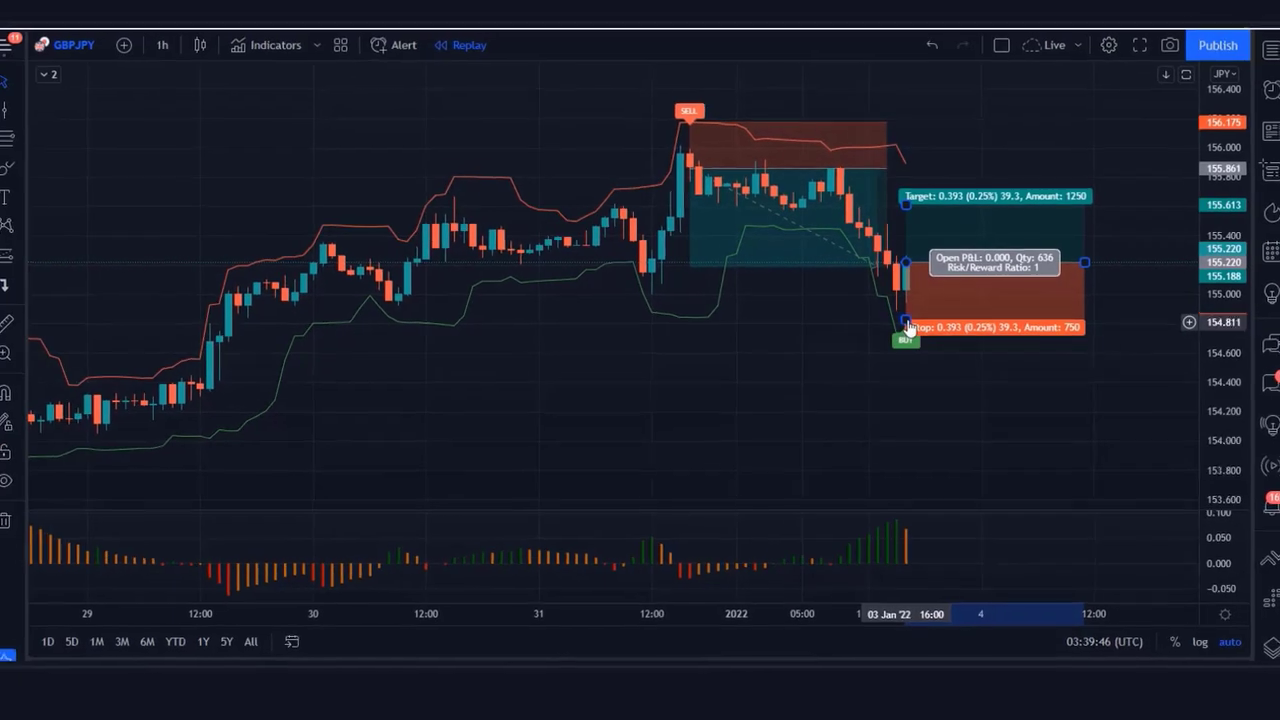
left_click_drag(912, 333, 914, 335)
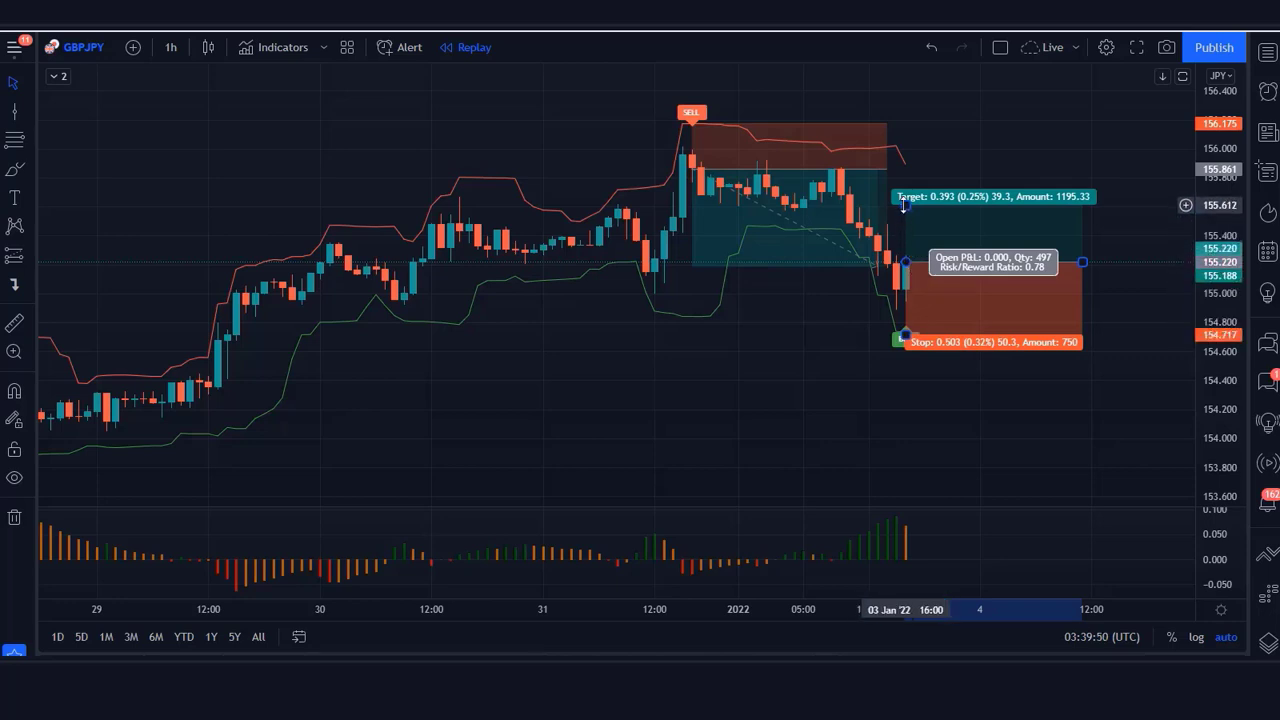
left_click_drag(904, 170, 905, 110)
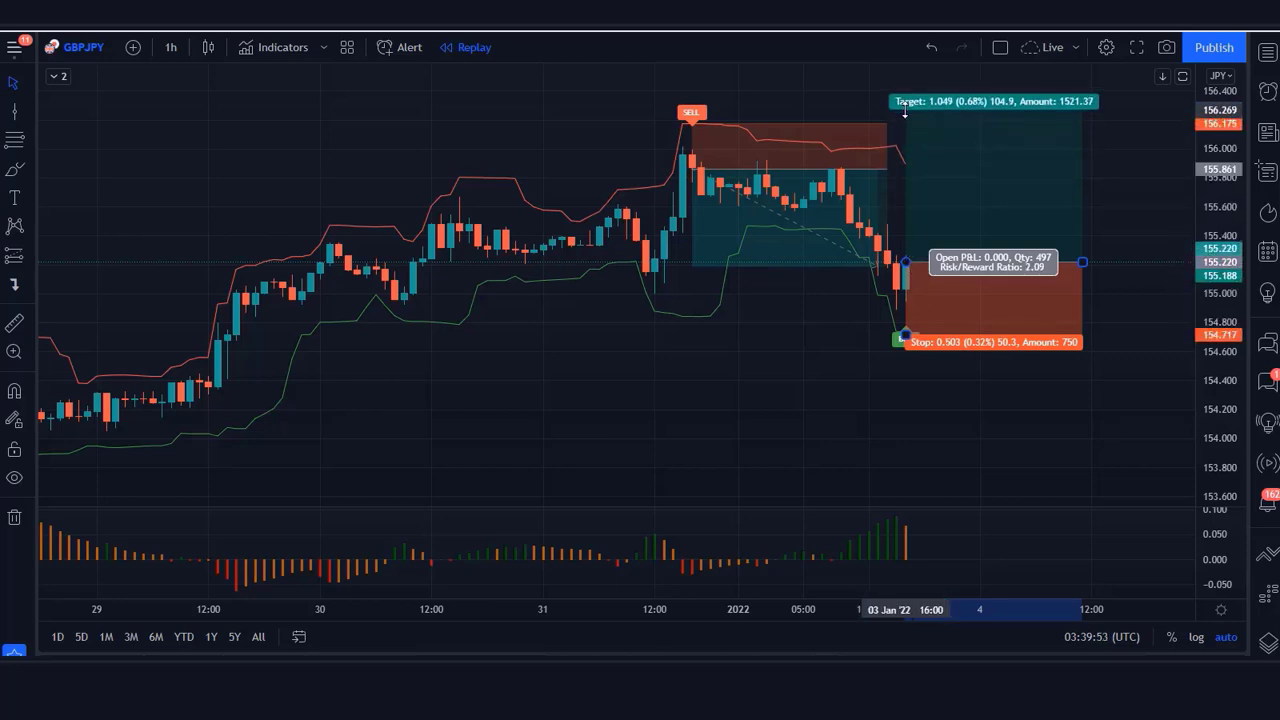
left_click(820, 389)
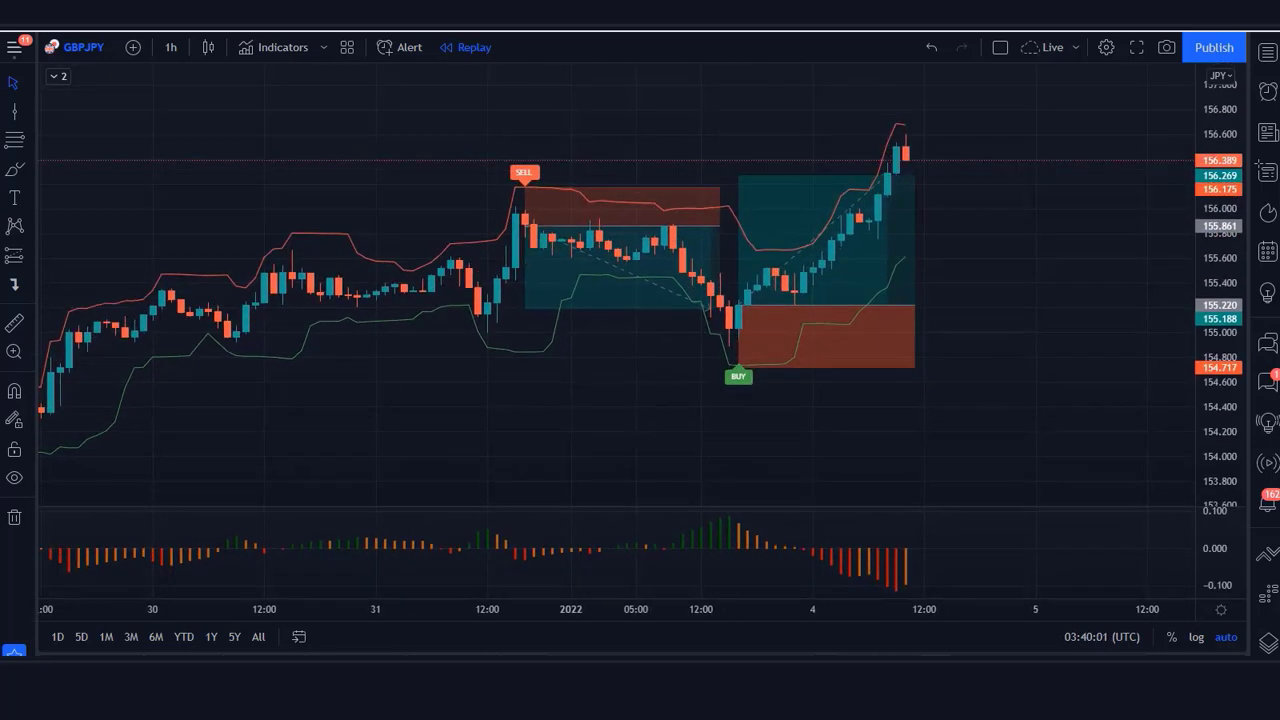
Shorten the long position's right edge to just past the candle that reaches the target
left_click(910, 322)
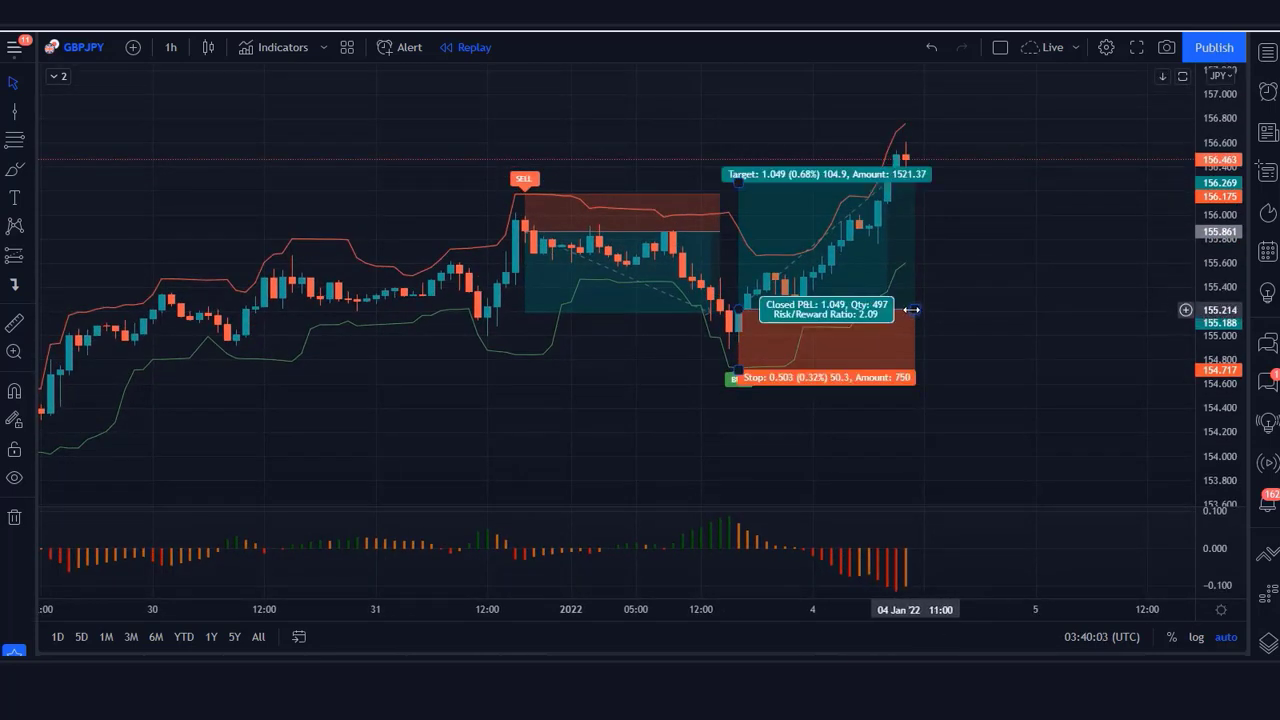
left_click_drag(913, 310, 893, 307)
left_click(950, 329)
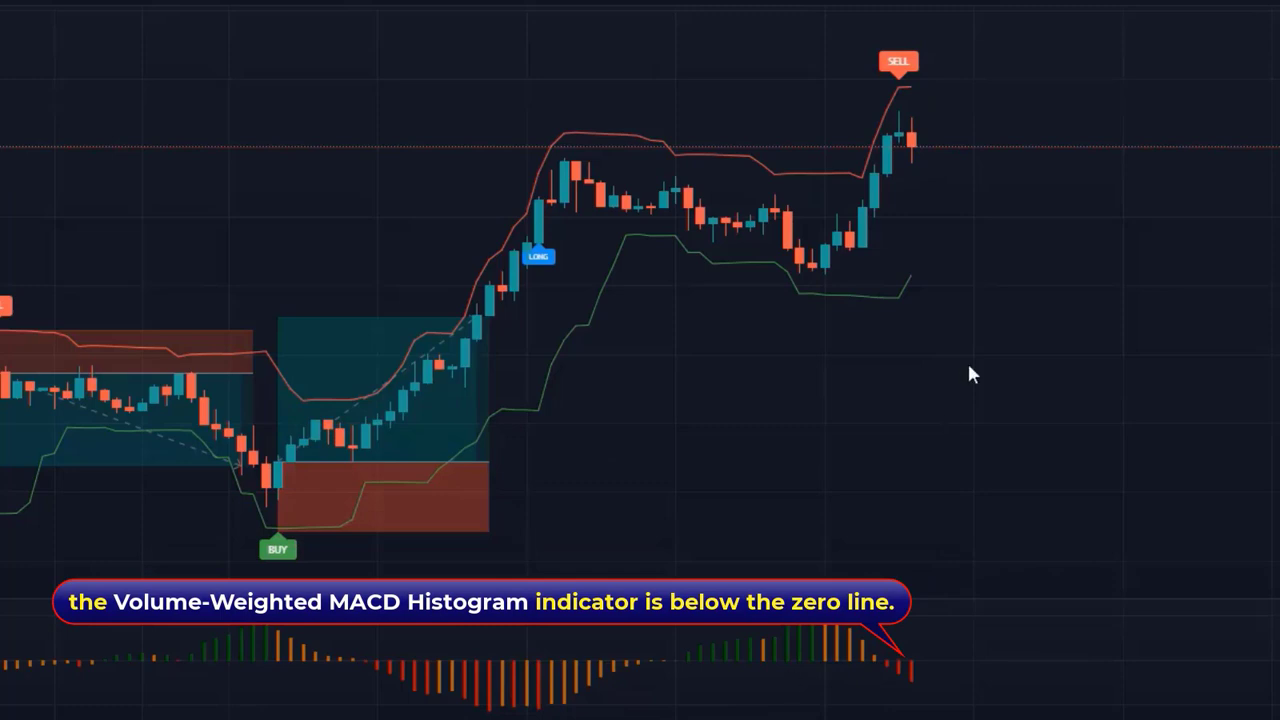
Place a short position at the 05 Jan '22 sell signal with entry 157.503, stop 157.954 and target 156.532
left_click(911, 146)
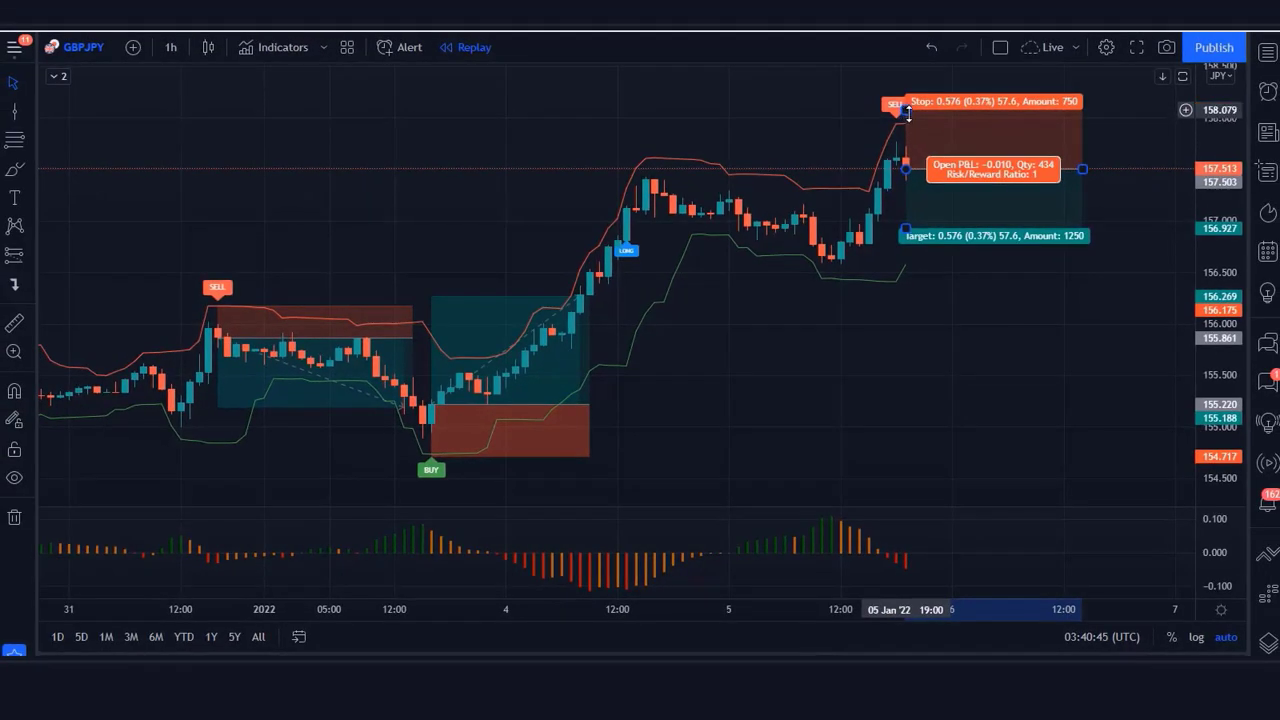
left_click_drag(908, 112, 913, 121)
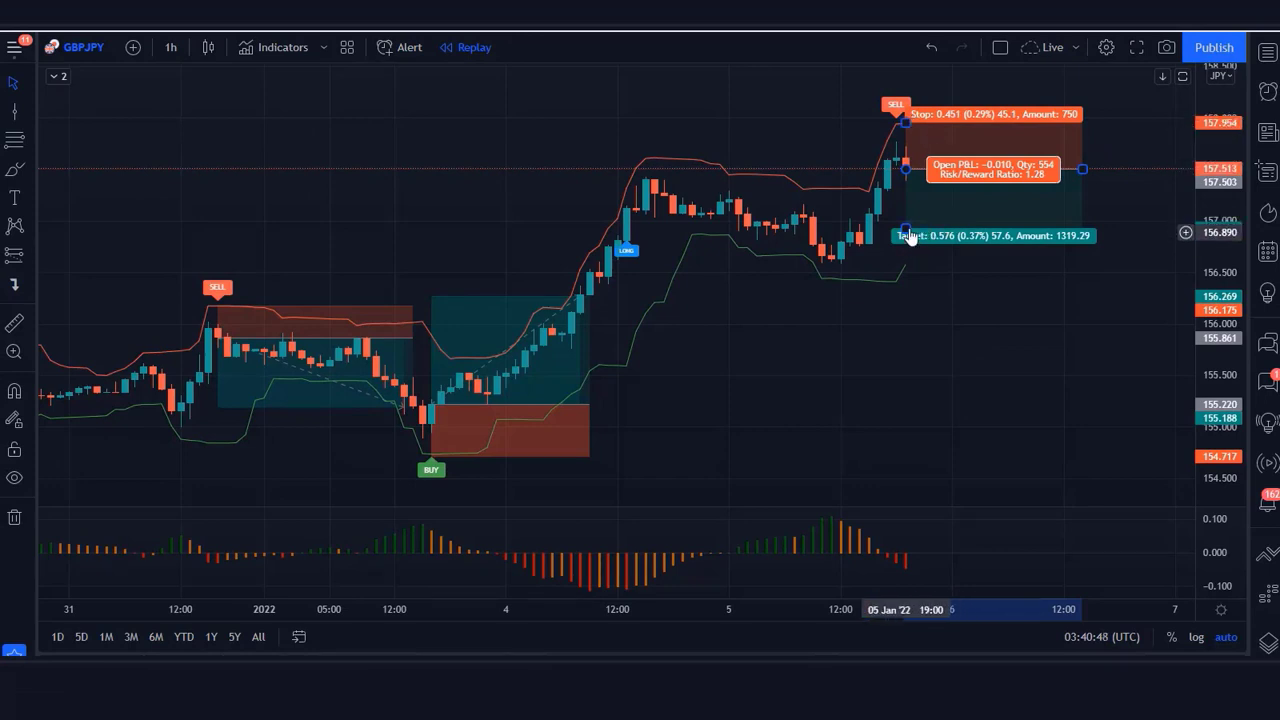
left_click_drag(906, 228, 912, 266)
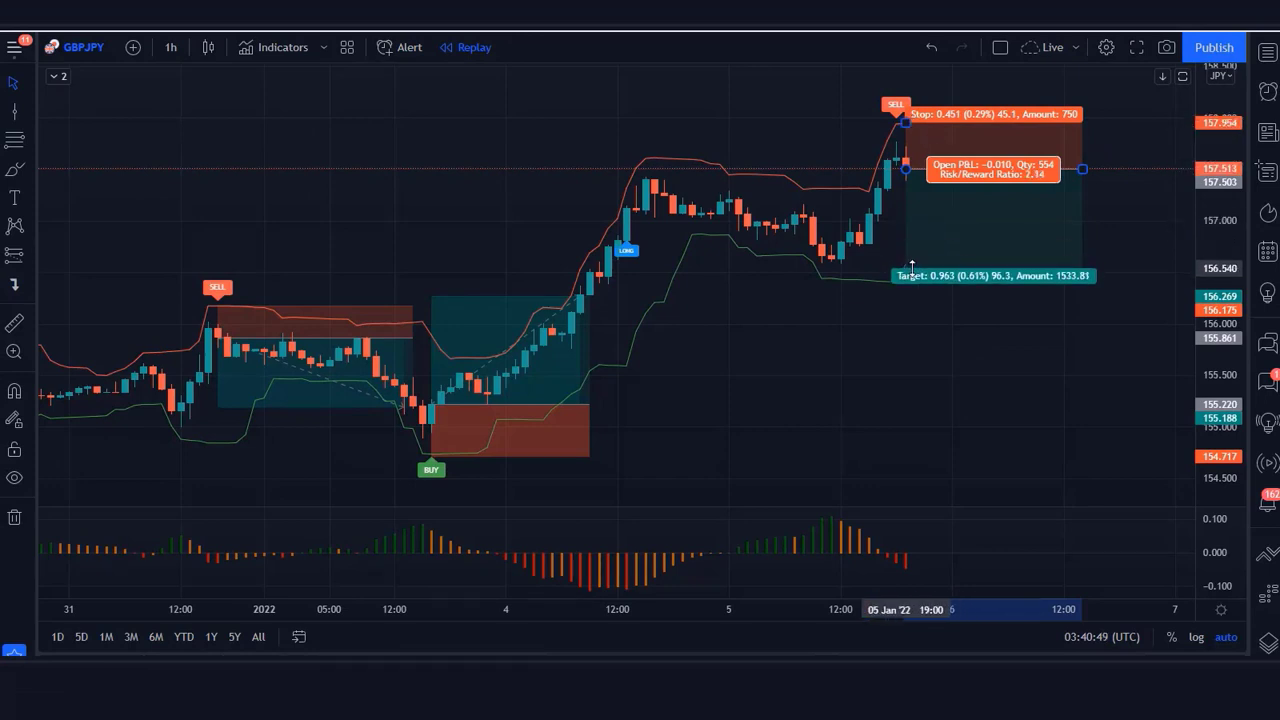
left_click(869, 367)
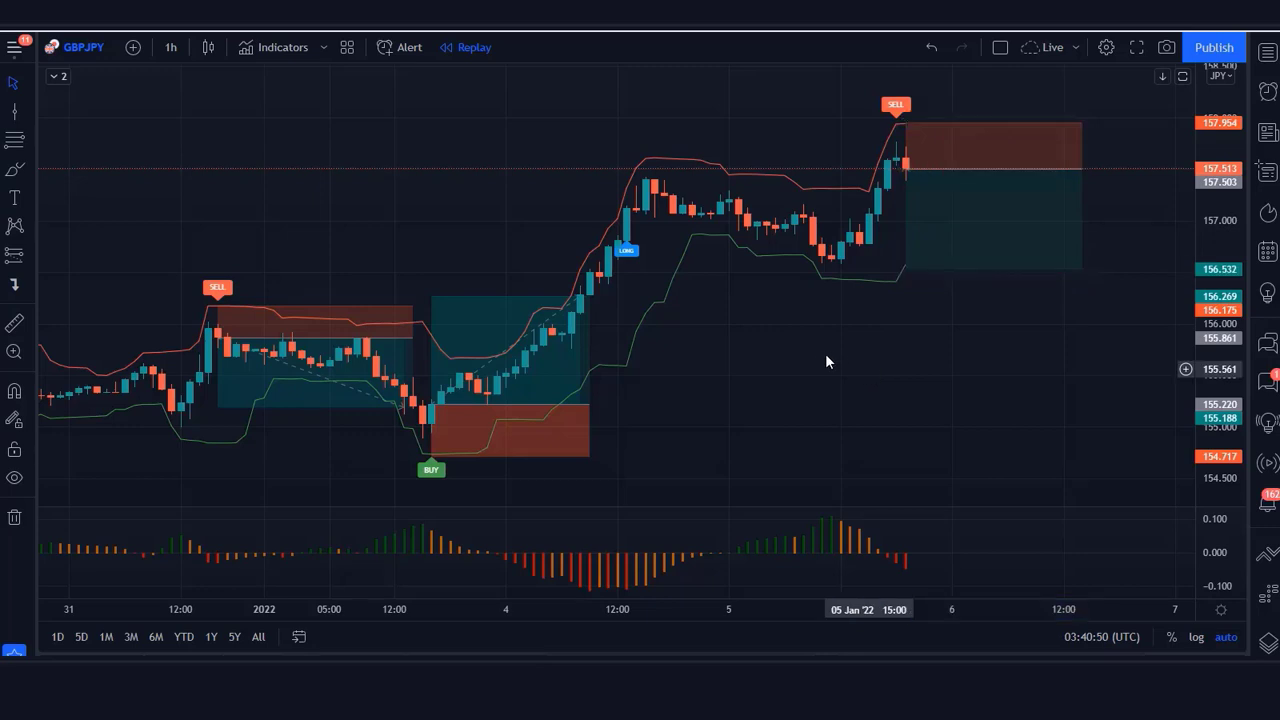
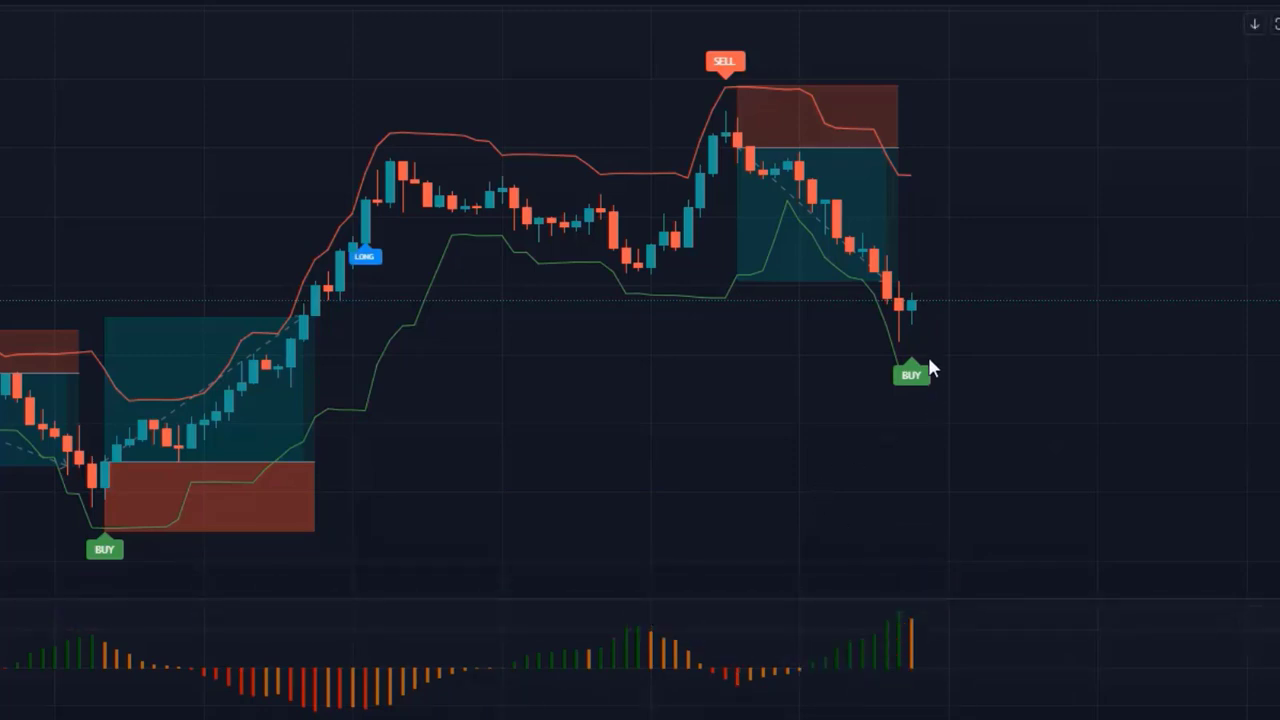
Place a long position at the 06 Jan '22 buy signal with entry 156.377, stop 155.903 and target 157.324
left_click(911, 294)
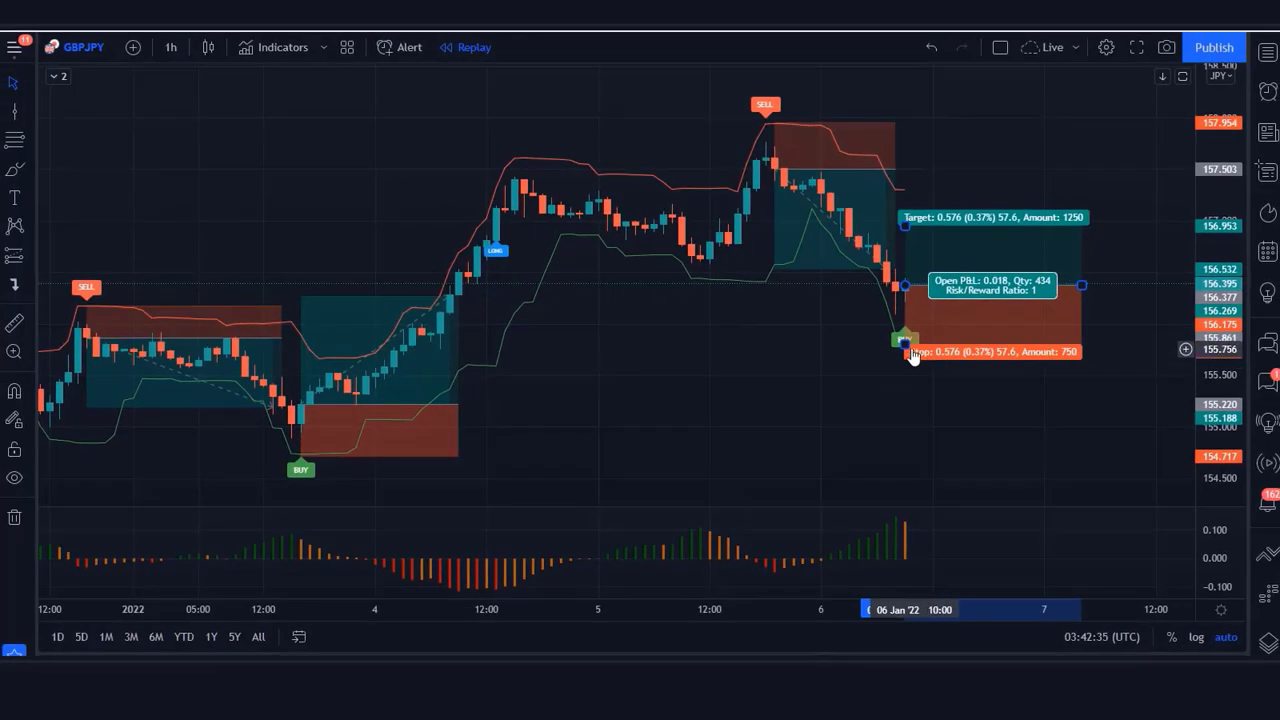
left_click_drag(912, 357, 909, 335)
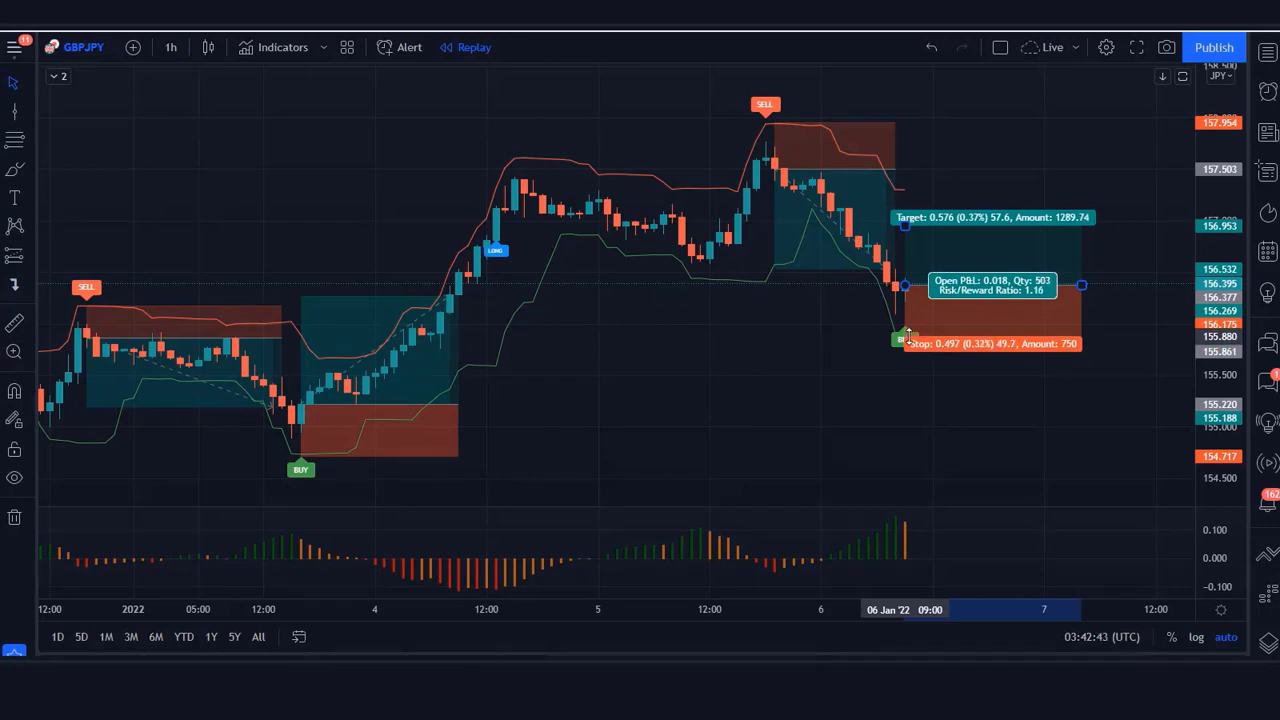
left_click_drag(908, 334, 902, 333)
left_click_drag(903, 218, 903, 186)
left_click(767, 400)
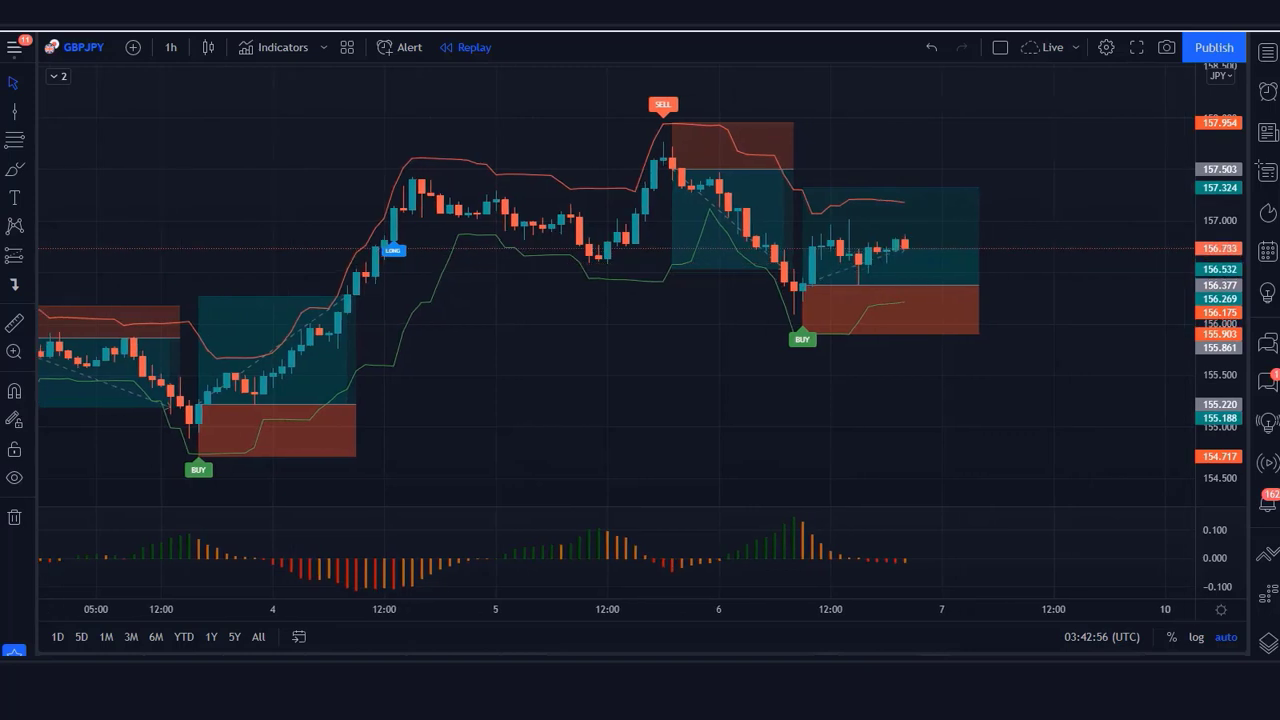
Advance the replay and adjust the 06 Jan '22 long position's right edge to end at 10 Jan '22 03:00, where the target is reached
left_click(917, 289)
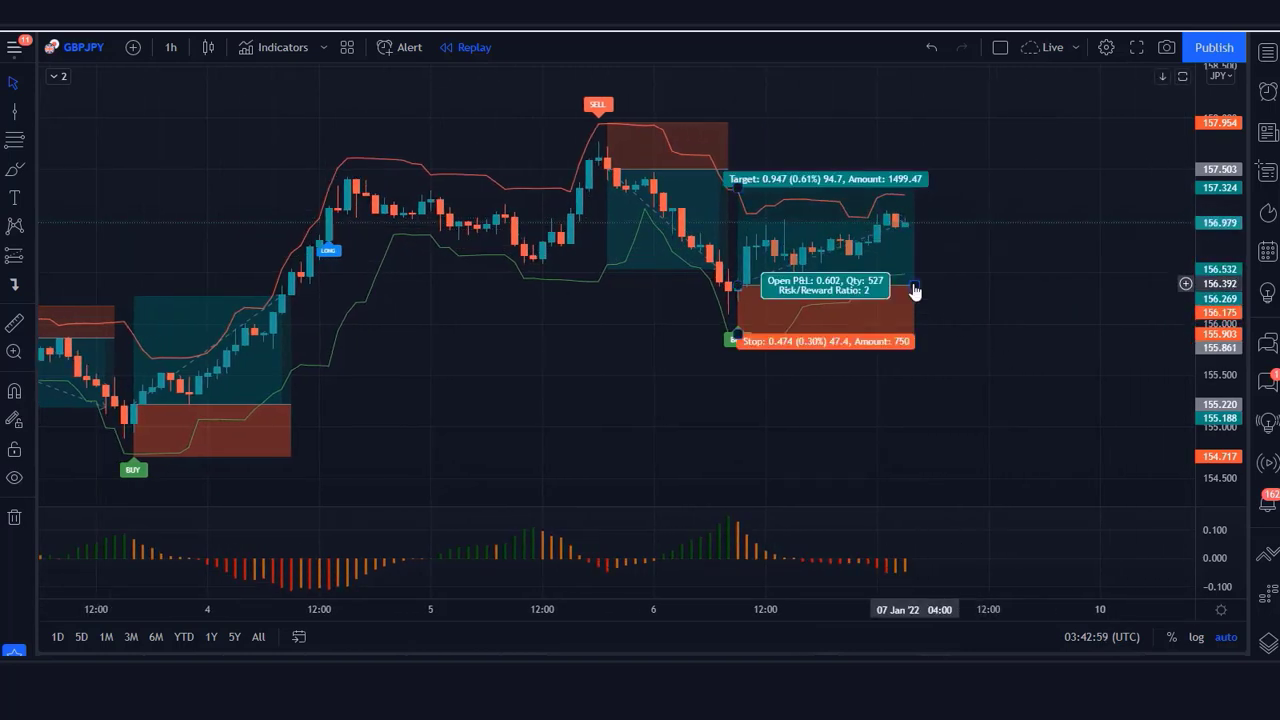
left_click(994, 465)
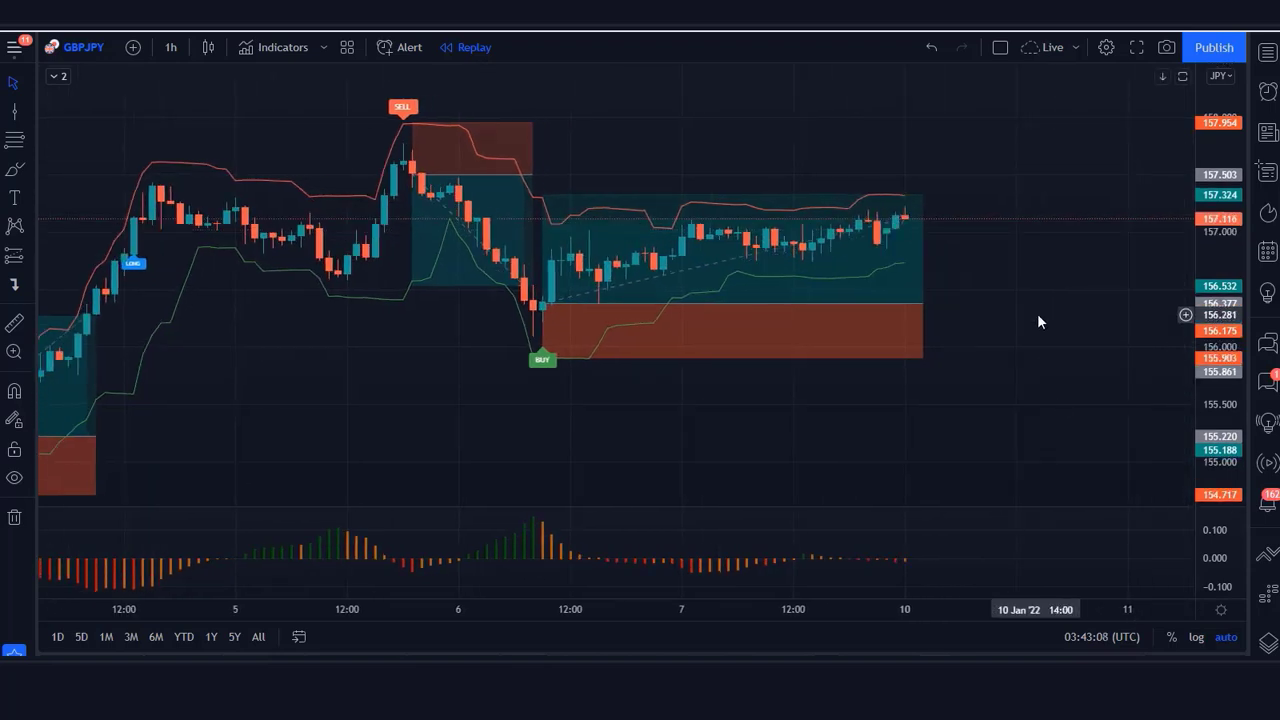
left_click_drag(922, 304, 1062, 303)
left_click(958, 406)
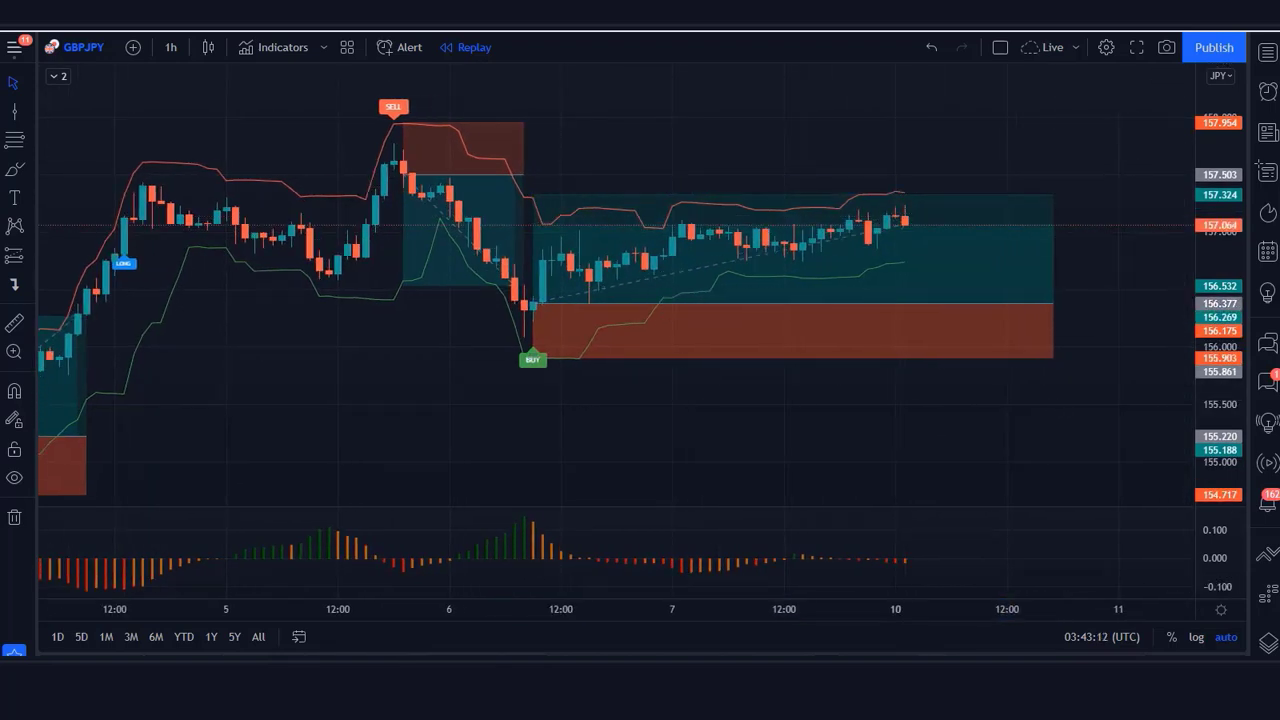
left_click(1034, 314)
left_click_drag(1034, 314, 905, 300)
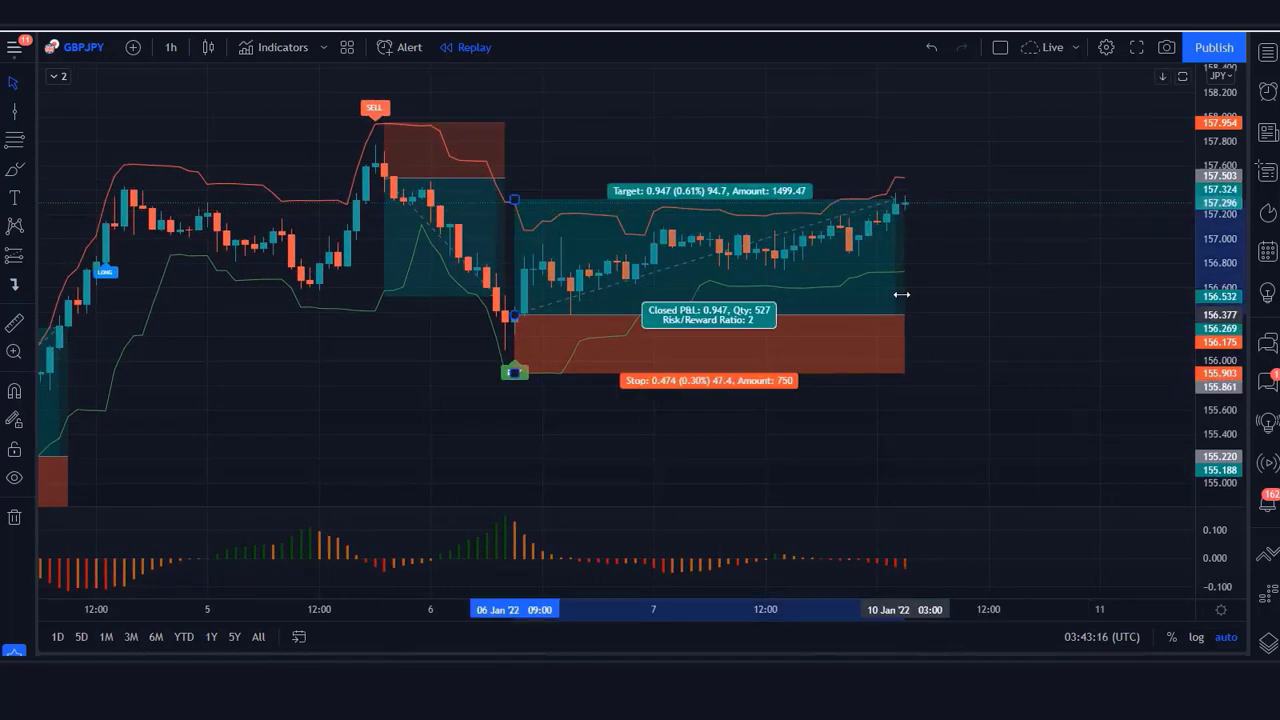
left_click(999, 352)
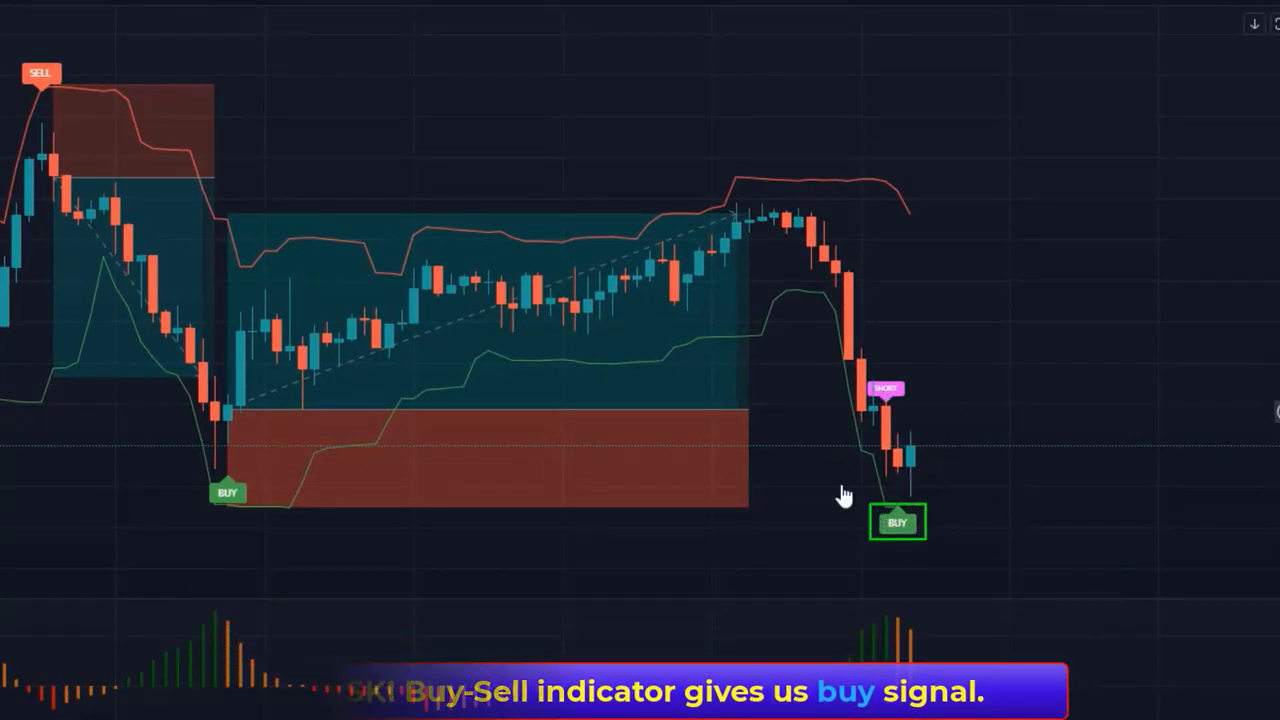
Place a long position at the 10 Jan '22 buy signal with entry 156.198, stop 155.839 and target 156.957, trimmed just past the target candle
left_click(912, 455)
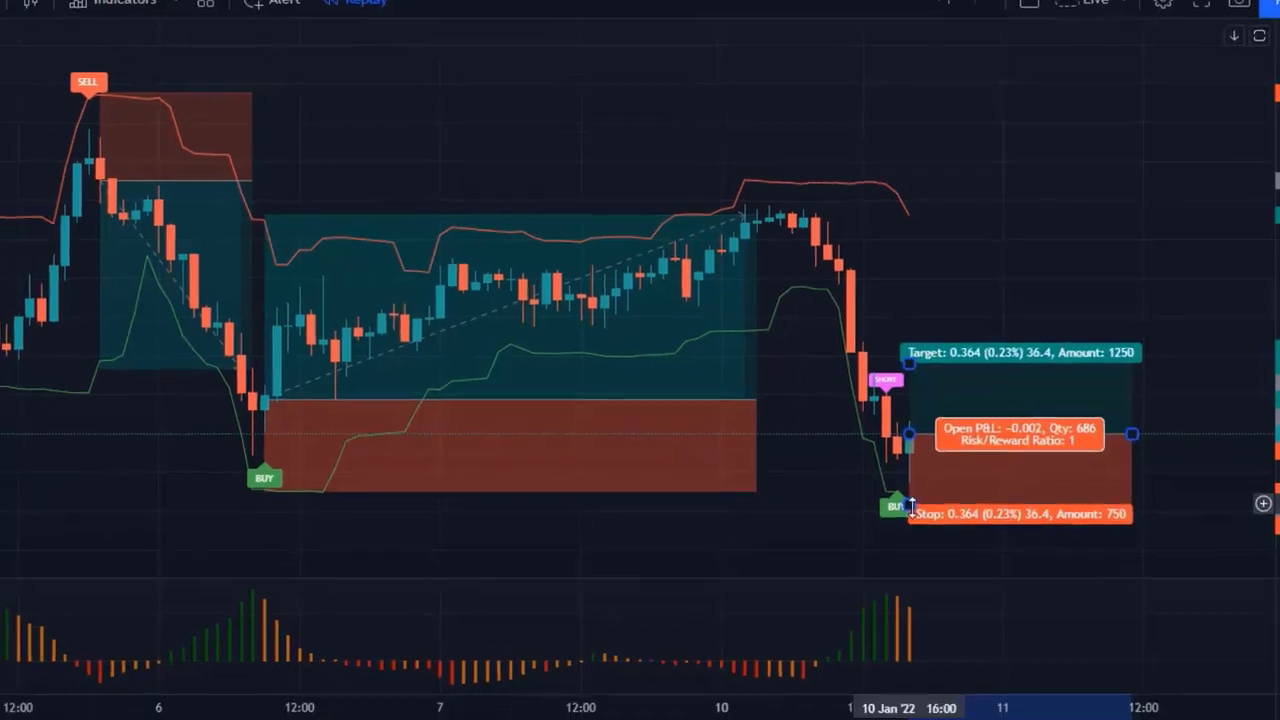
left_click_drag(909, 451, 909, 446)
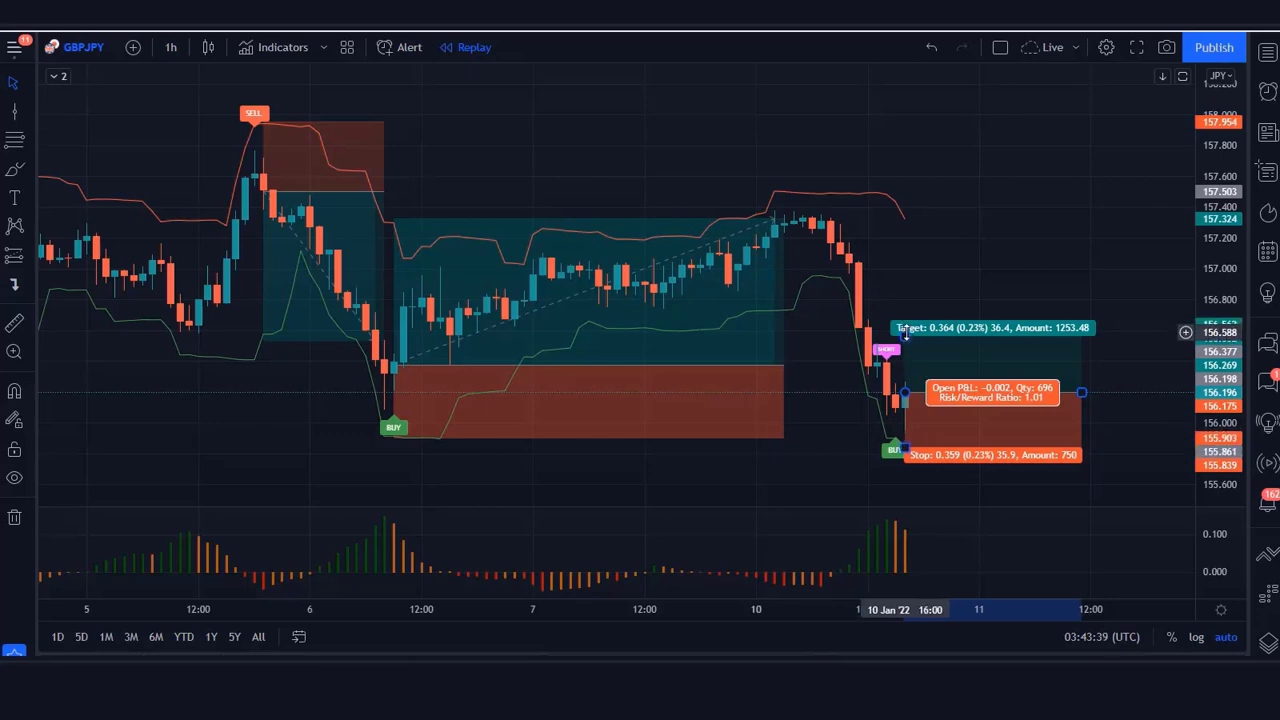
left_click_drag(905, 332, 910, 279)
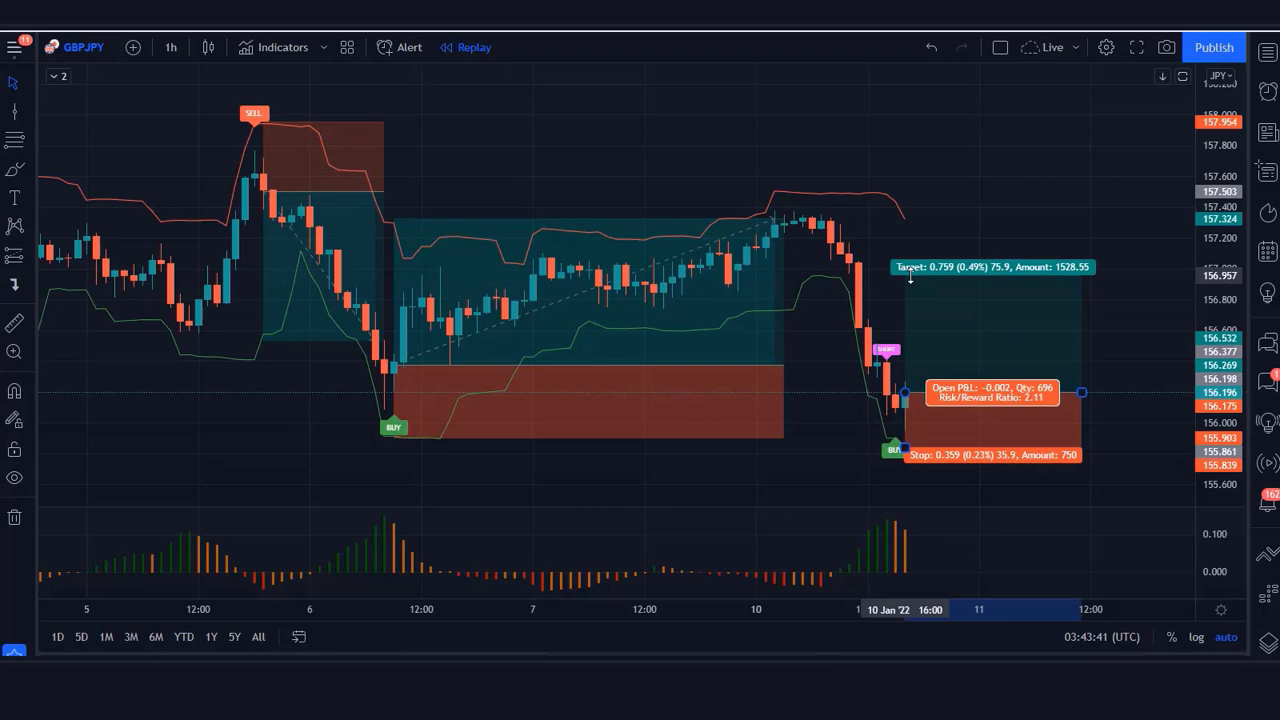
left_click(971, 203)
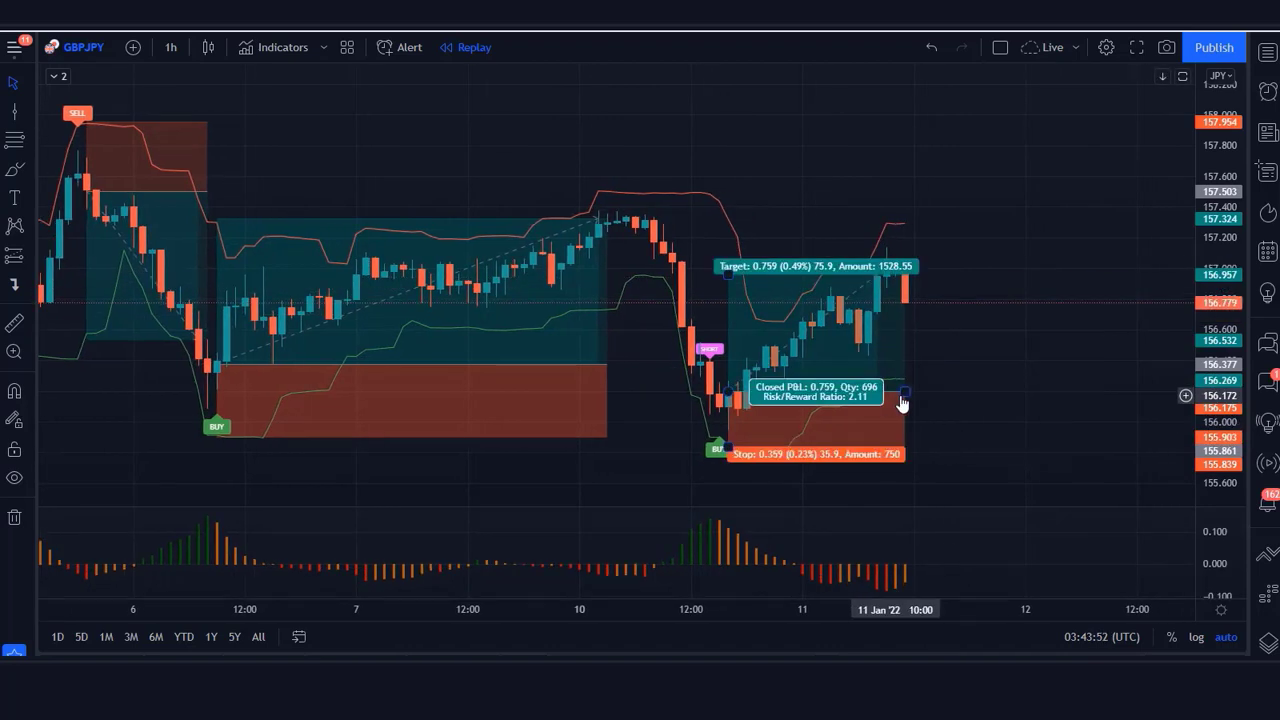
left_click_drag(903, 400, 886, 400)
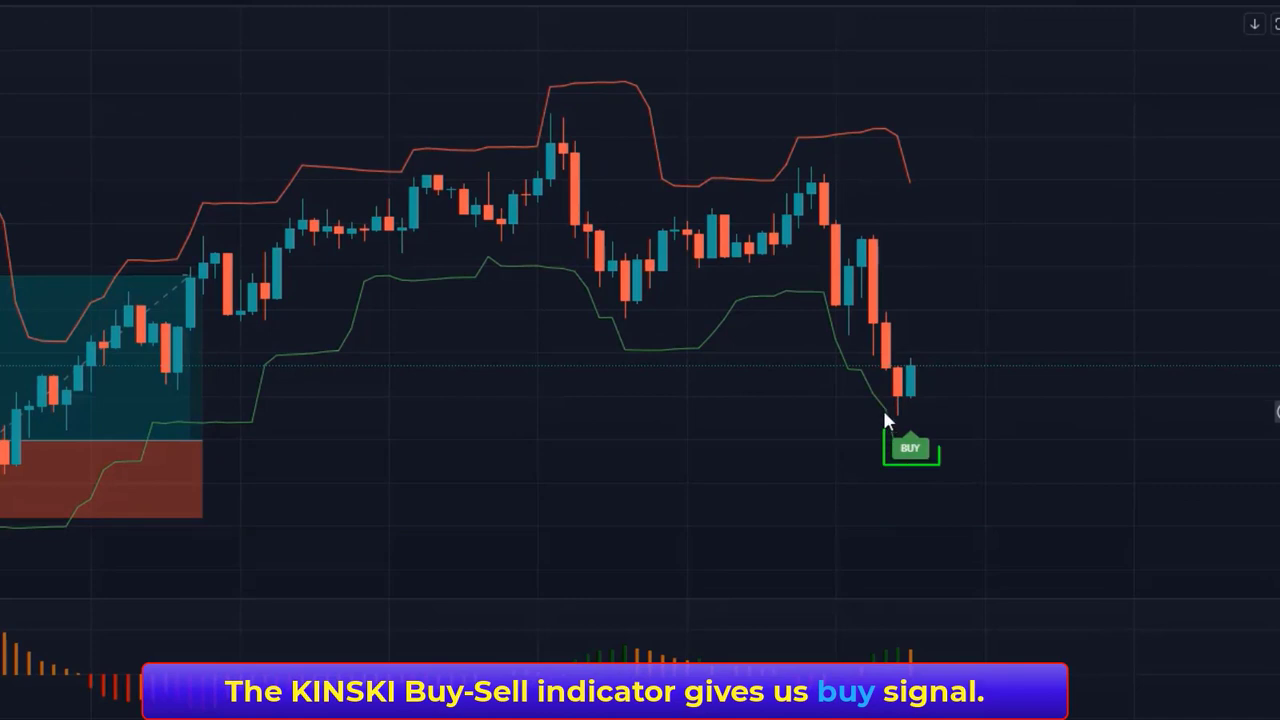
Place a long position at the 13 Jan '22 buy signal with entry 156.542, stop 156.172 and target 157.347
left_click(883, 413)
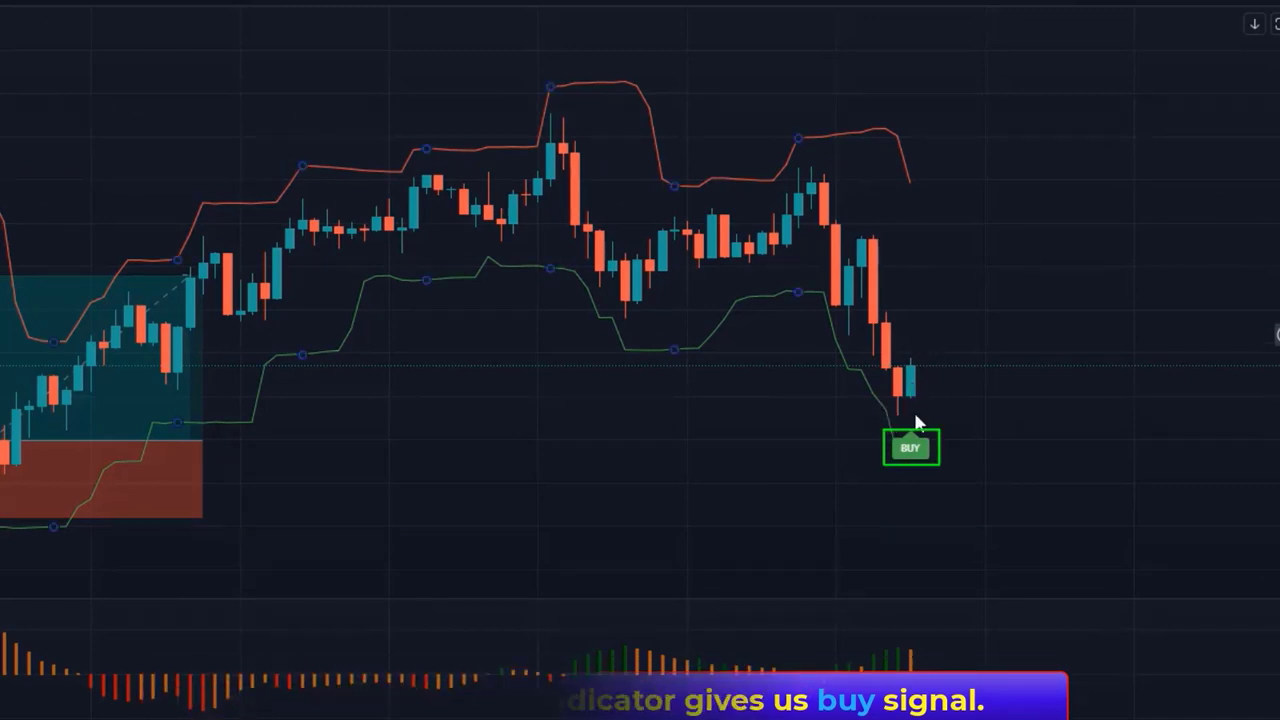
left_click(944, 399)
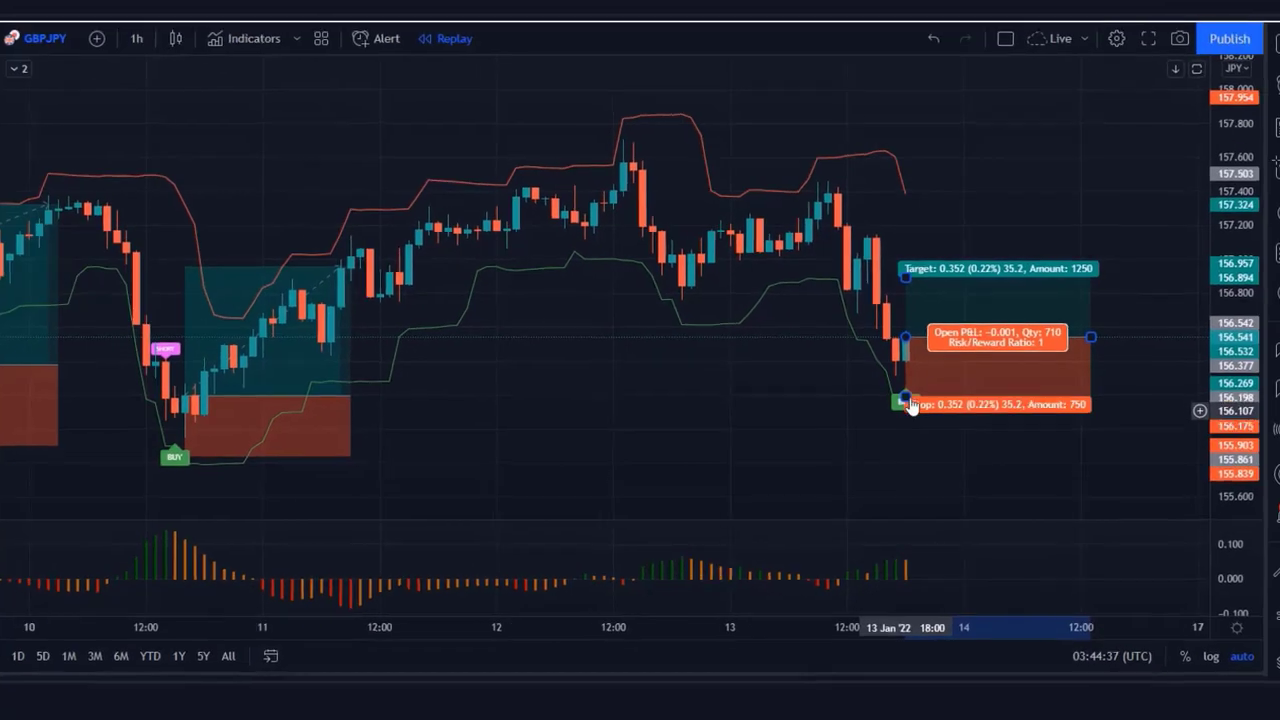
mouse_move(904, 390)
left_mouse_down()
mouse_move(906, 404)
mouse_move(913, 394)
left_mouse_up()
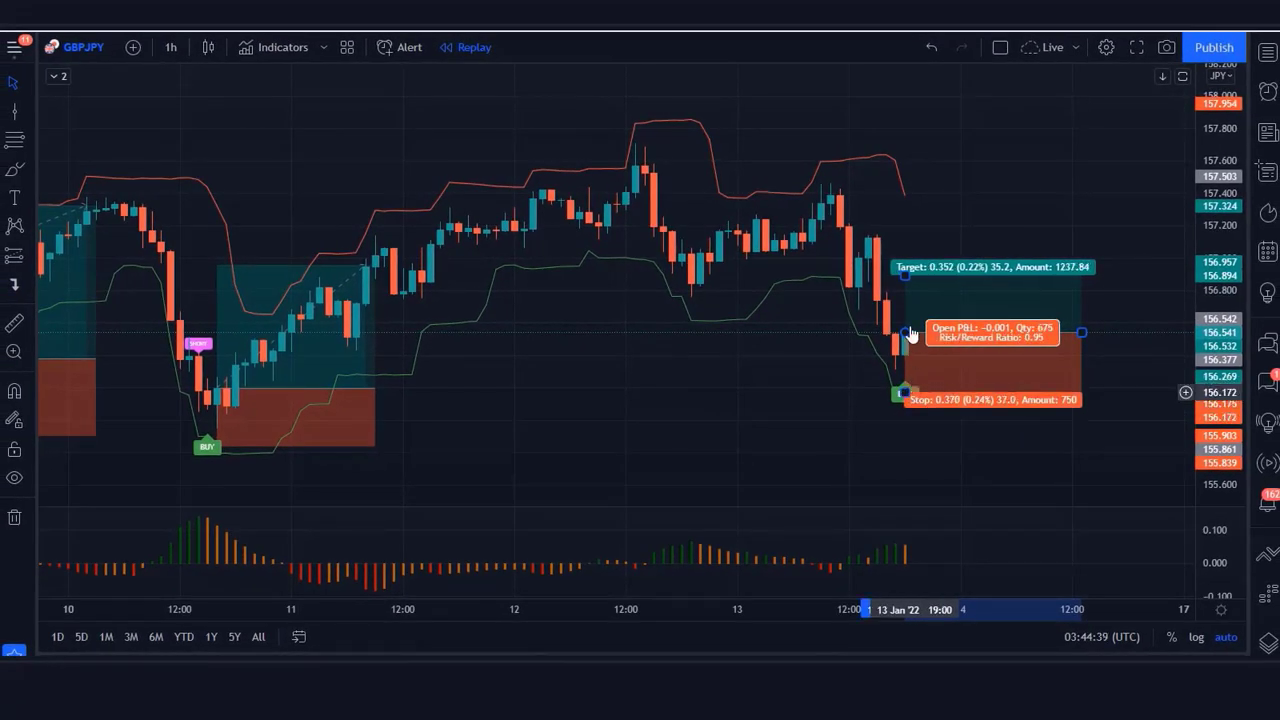
left_click_drag(907, 278, 910, 199)
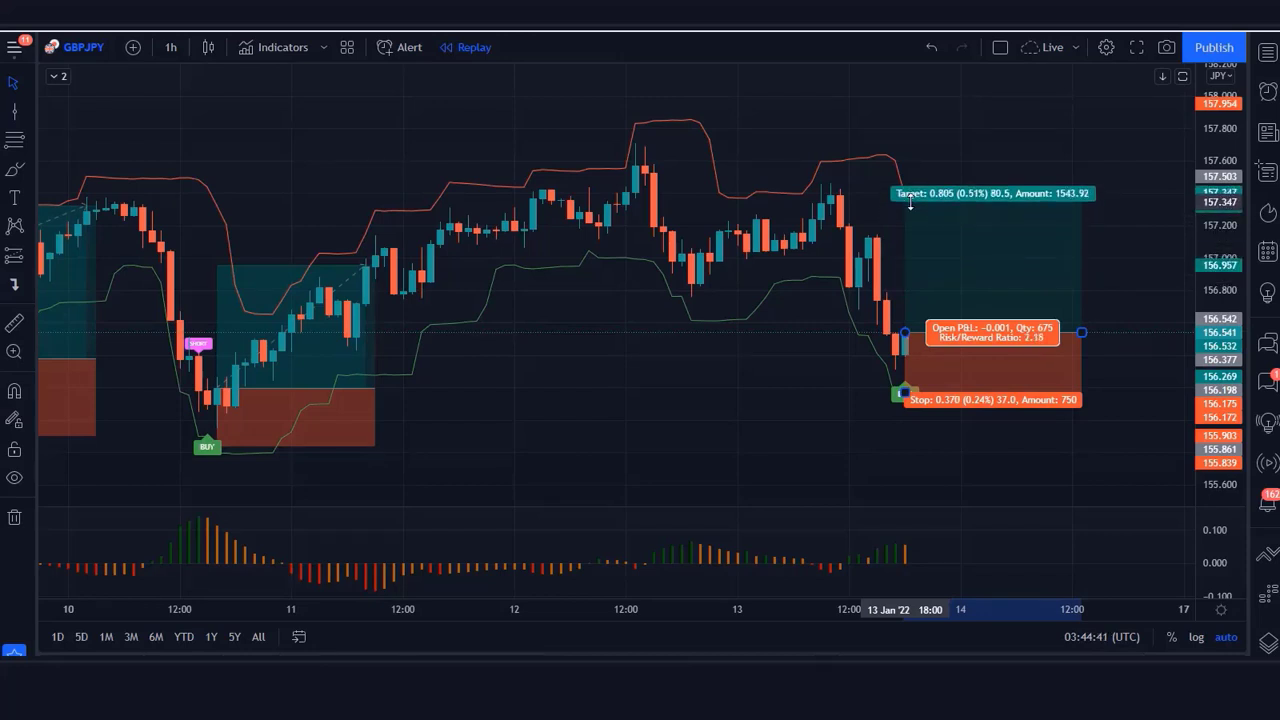
left_click(650, 491)
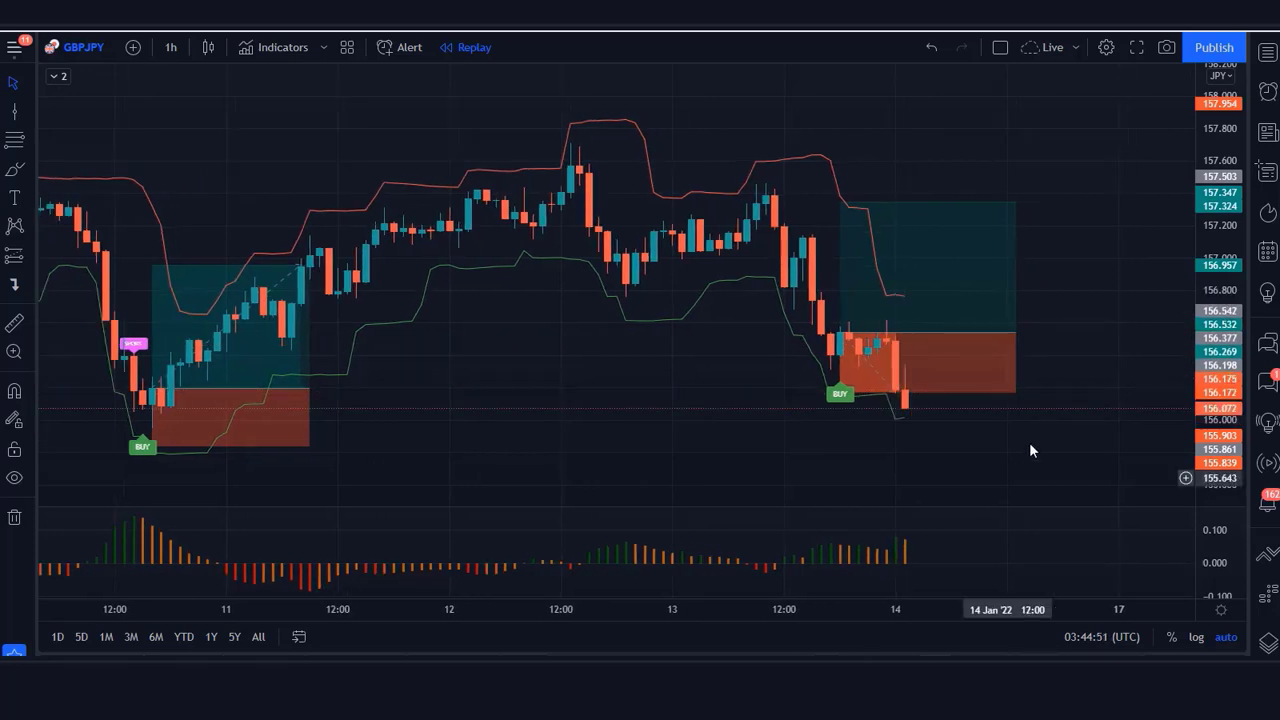
Shorten the 13 Jan '22 long position's right edge to the candle that hits the stop loss
left_click(1020, 270)
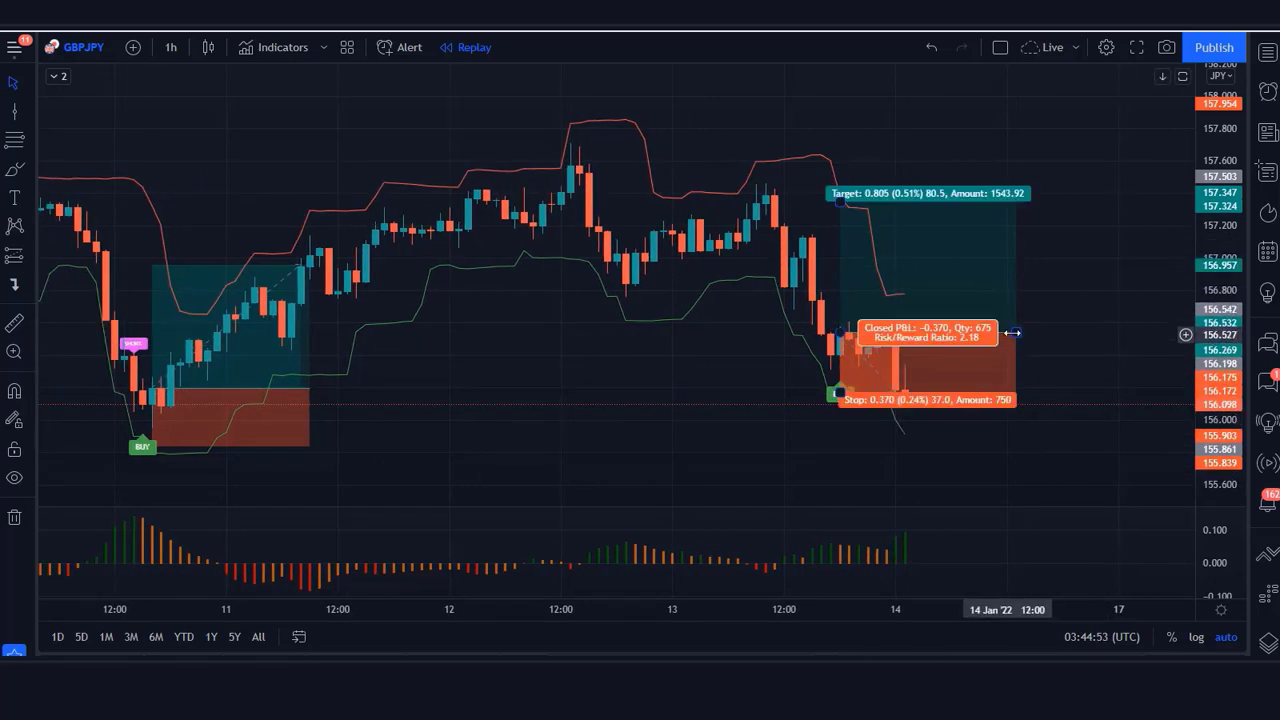
left_click_drag(1014, 334, 900, 330)
left_click(1000, 377)
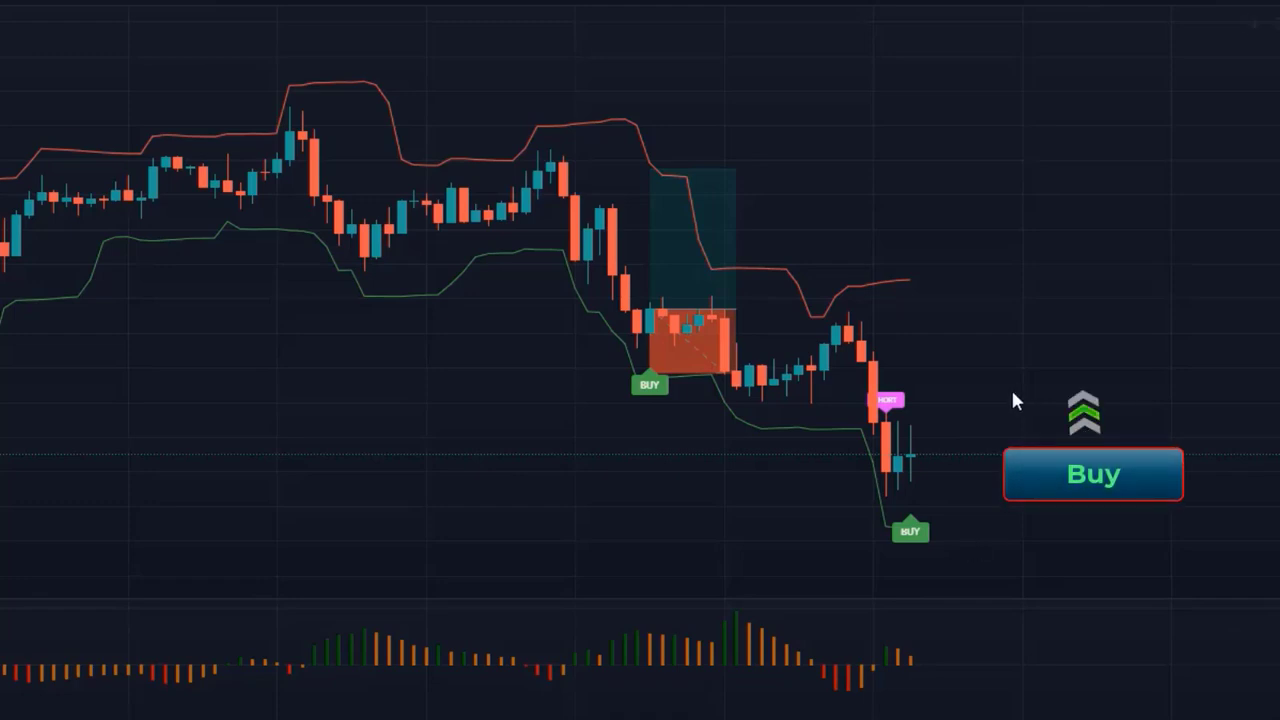
Place a long position at the 14 Jan '22 buy signal with entry 155.714, stop 155.264 and target 156.634, trimmed at the target candle
left_click(910, 455)
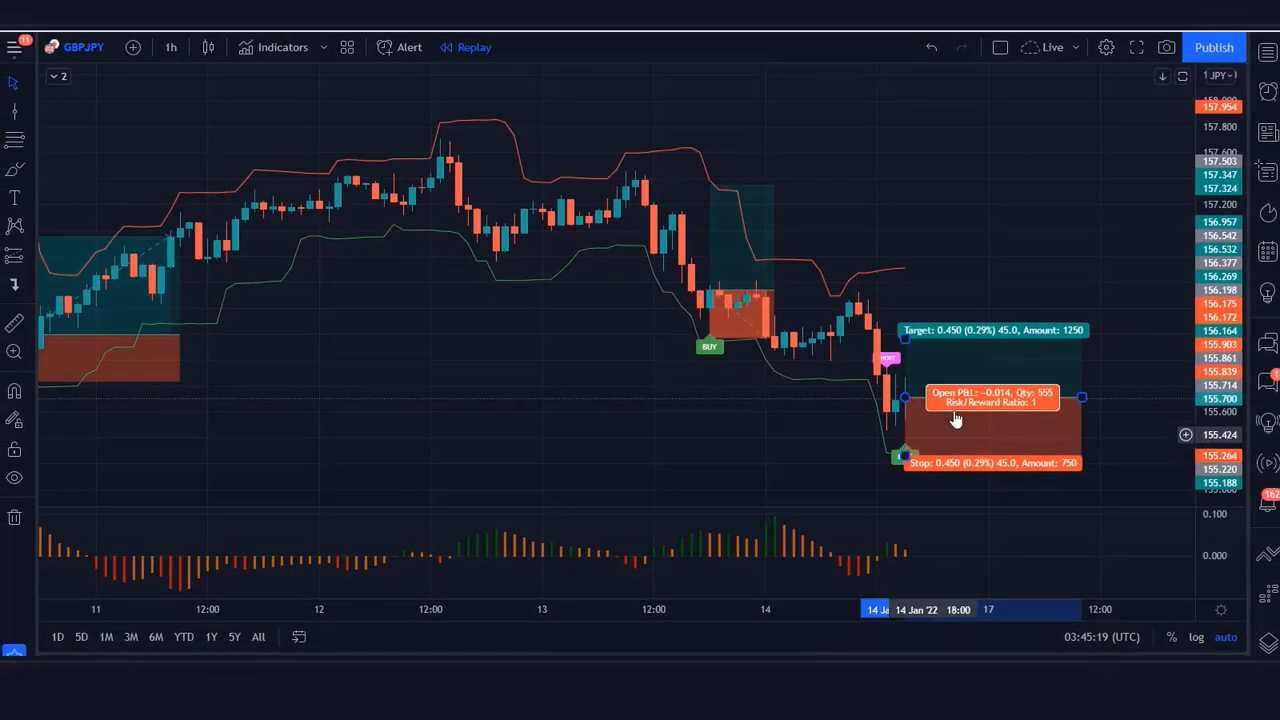
left_click_drag(906, 342, 916, 278)
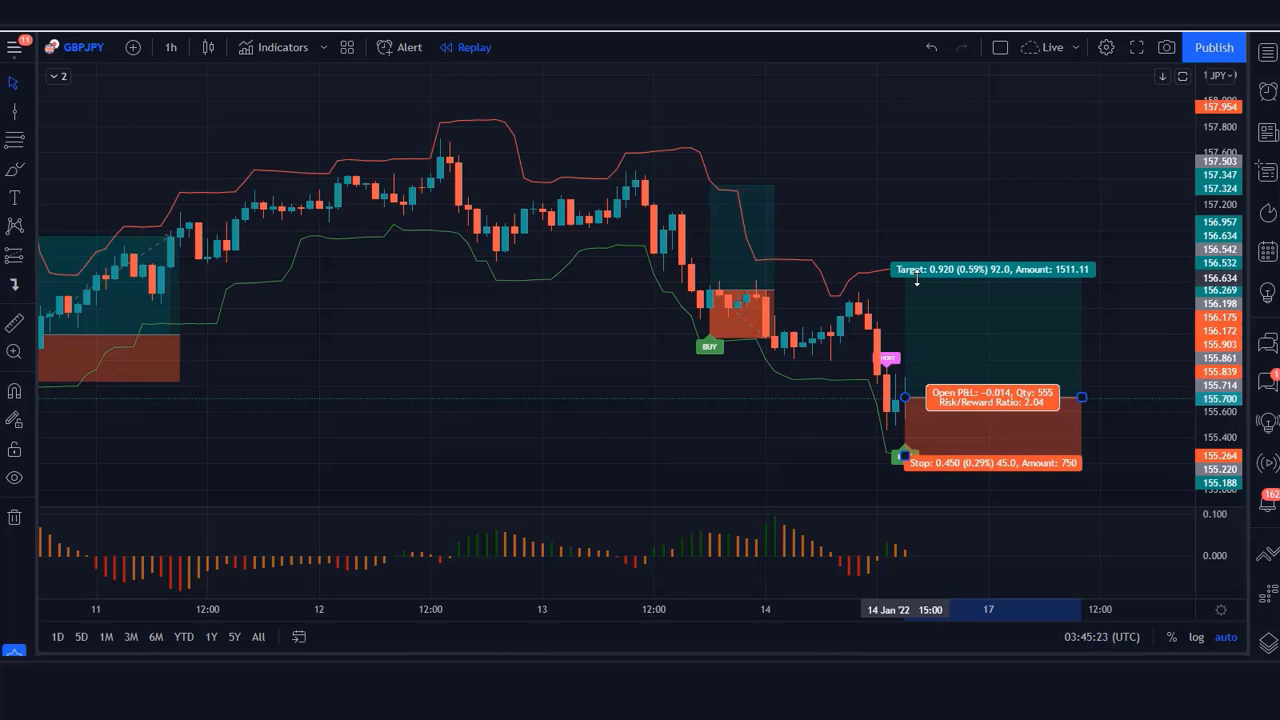
left_click(979, 180)
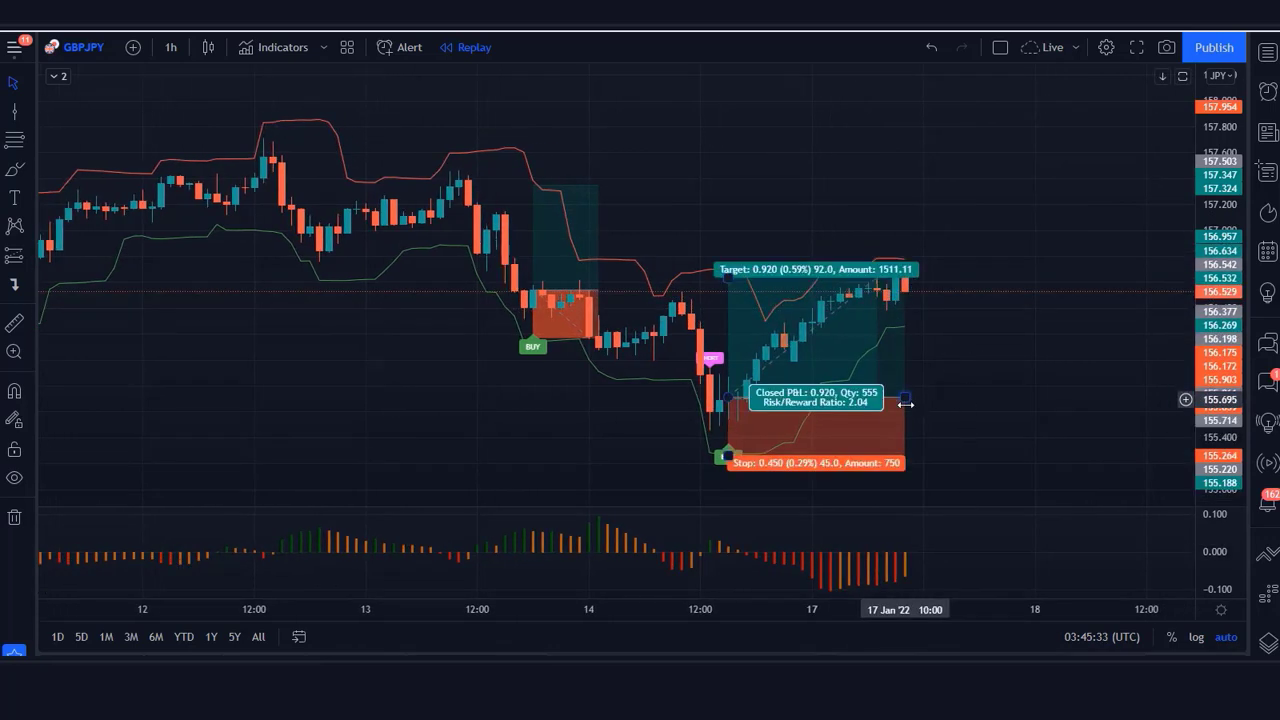
left_click_drag(905, 397, 888, 397)
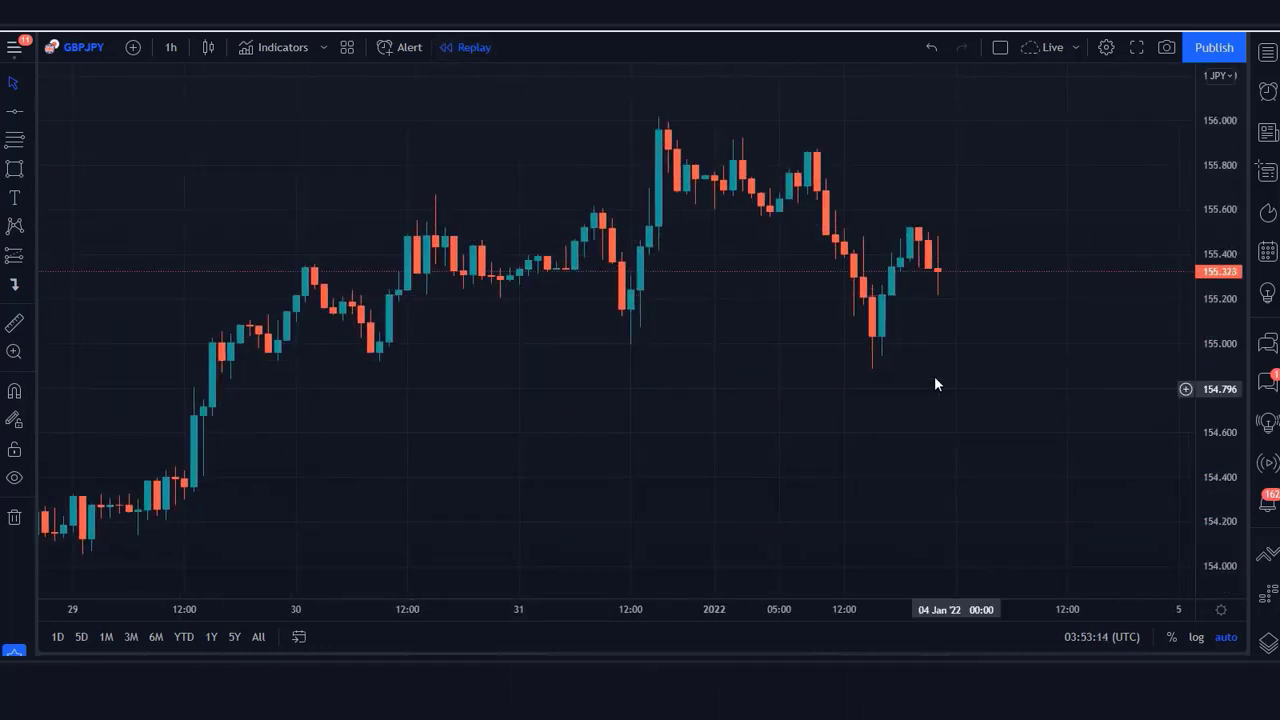
Search for "Indicators: Volume-Weighted MACD Histogram" and add that community script to the GBPJPY chart
left_click(283, 47)
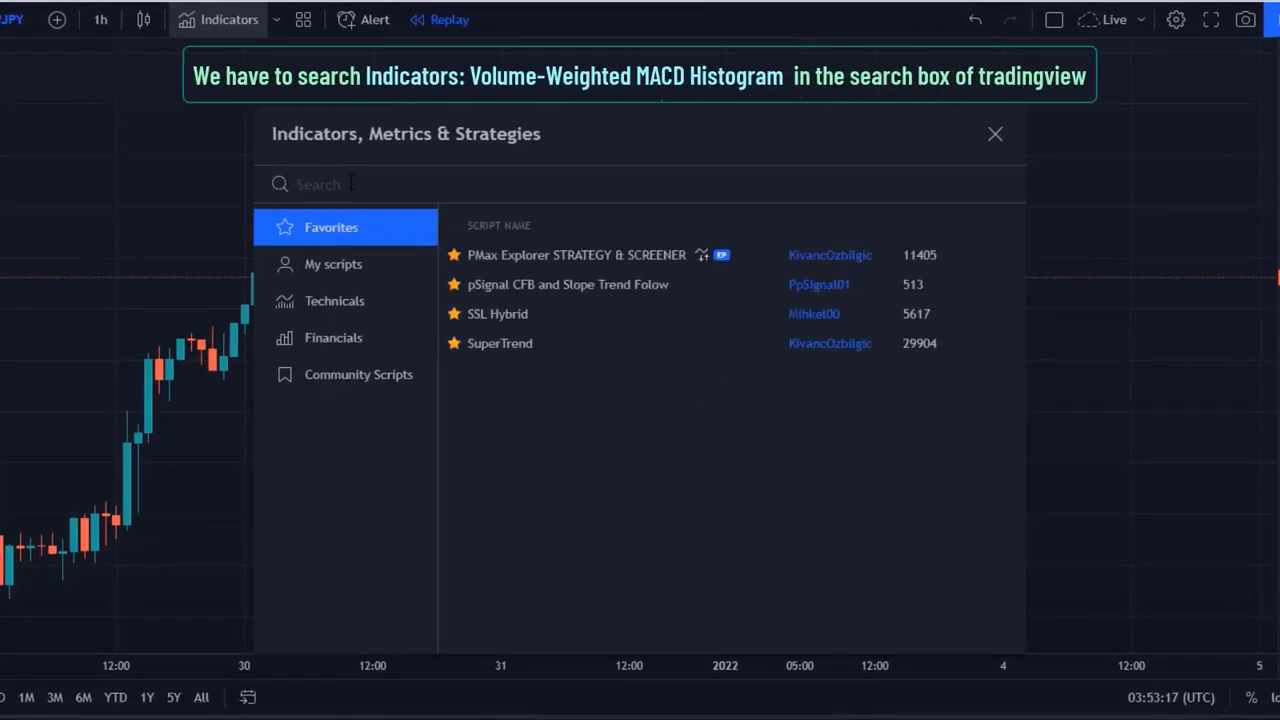
type("Indicators: Volume-Weighted MACD Histogram")
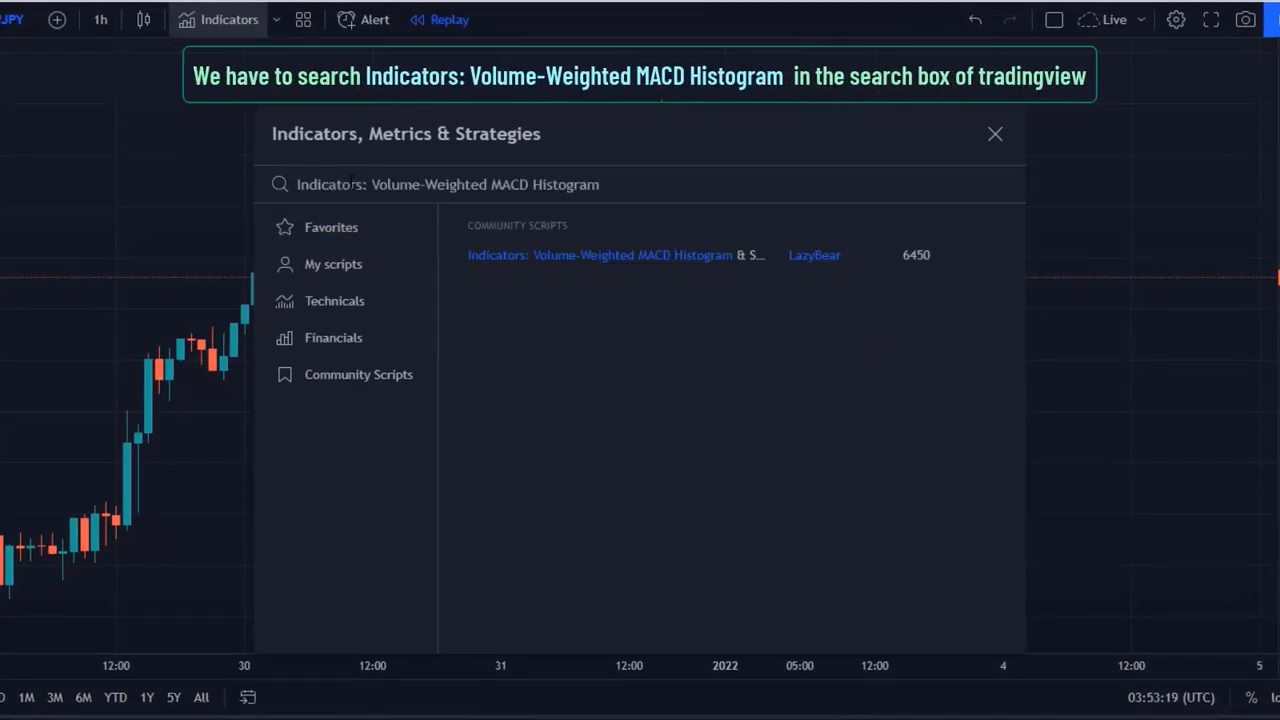
left_click(654, 258)
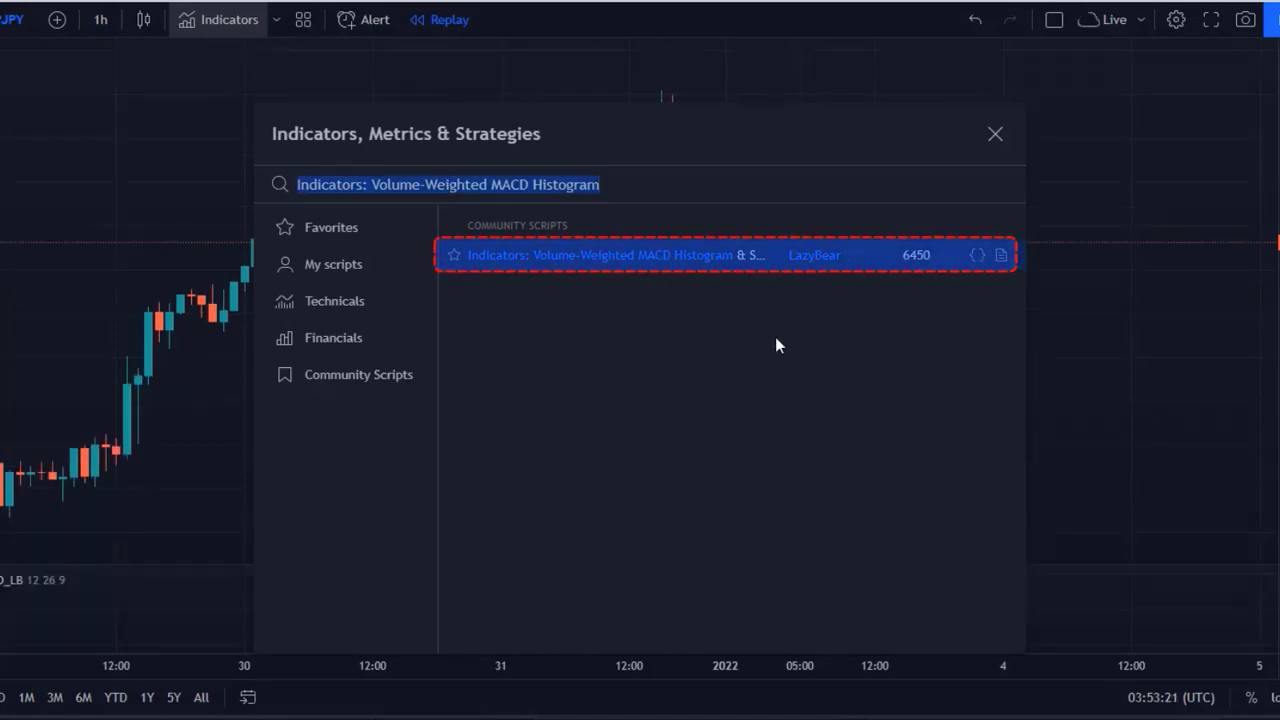
left_click(993, 132)
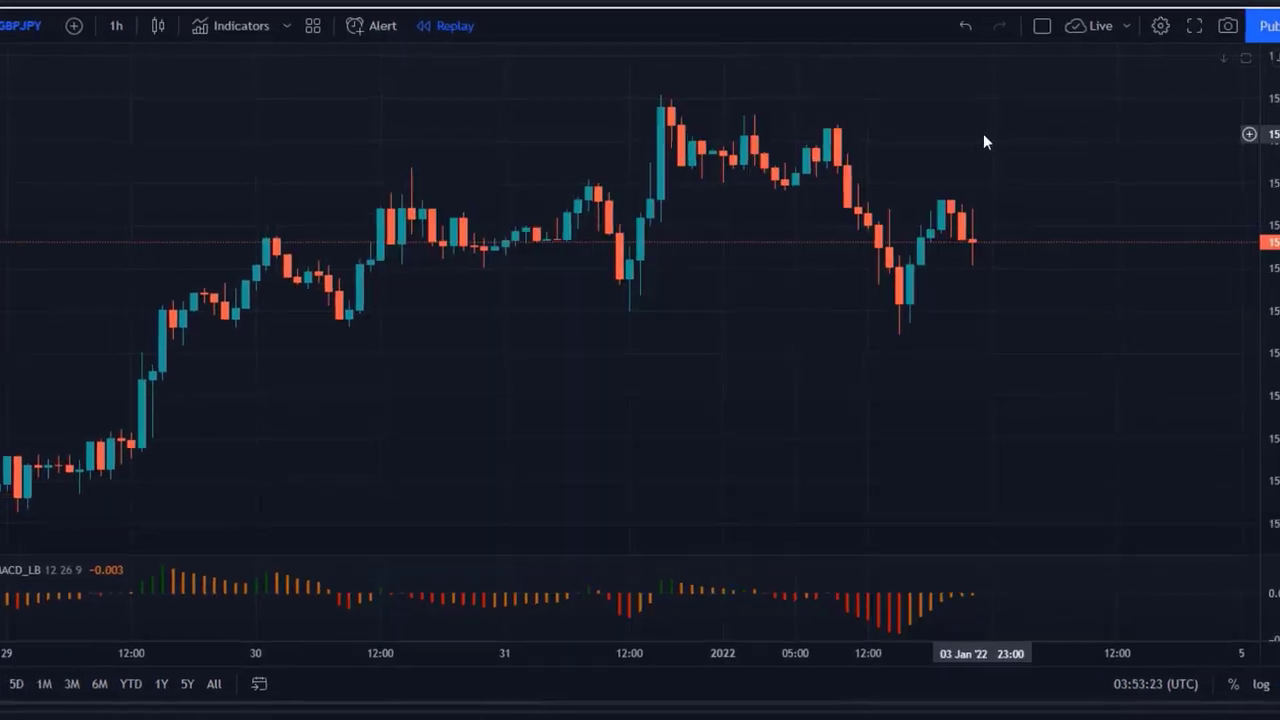
Set the VWMACD_LB indicator's short period to 26 and long period to 12
double_click(863, 569)
left_click(640, 333)
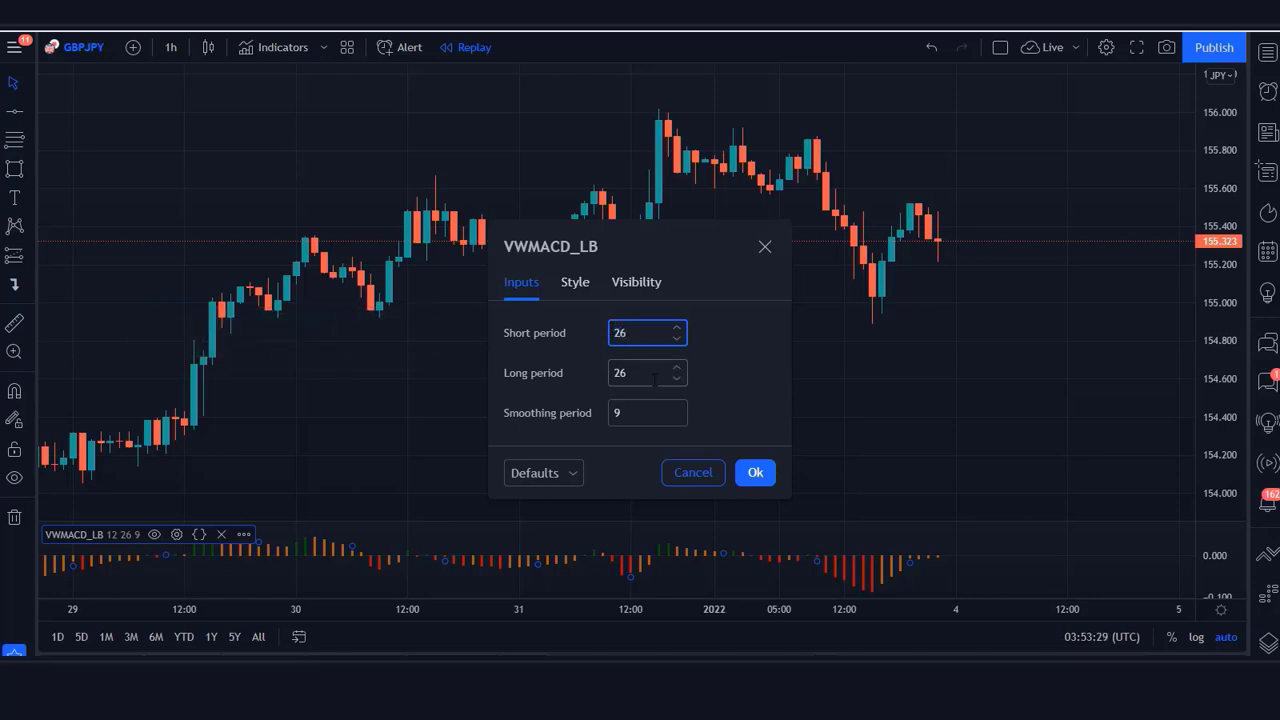
type("12")
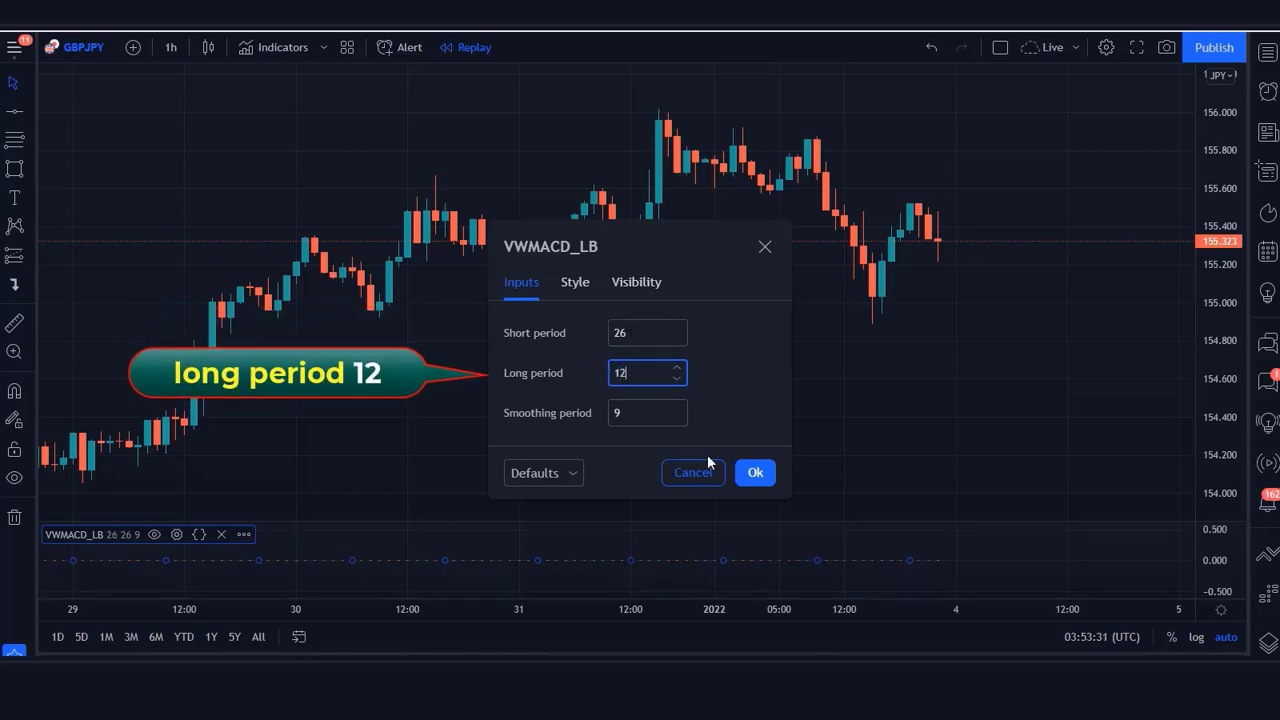
left_click(755, 474)
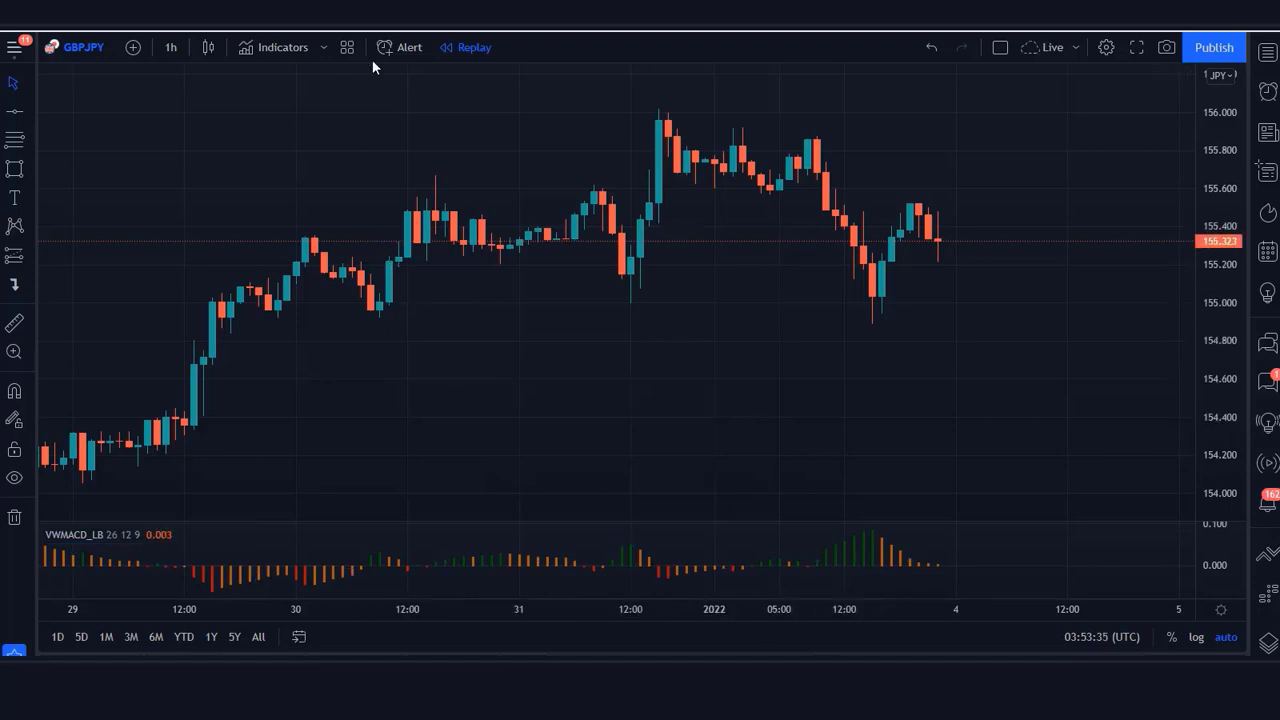
Search the indicator library for "stoploss" and add the Stoploss indicator to the chart
left_click(283, 47)
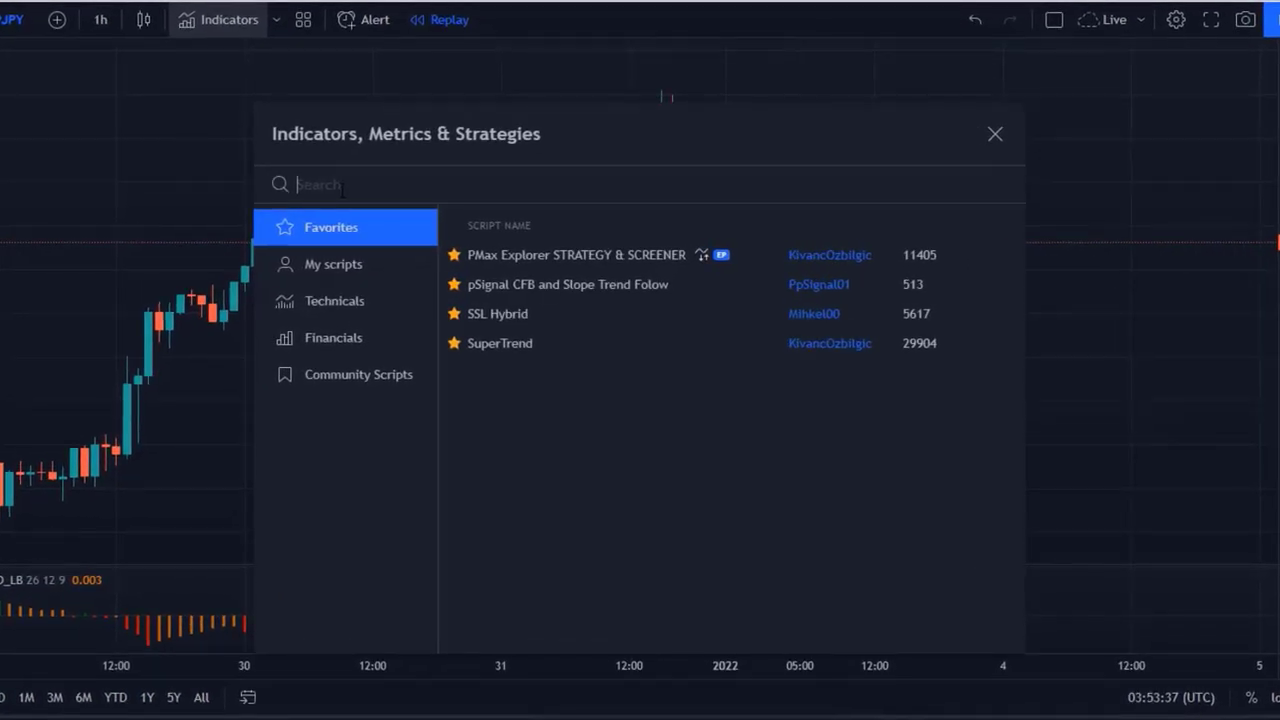
type("stoplos")
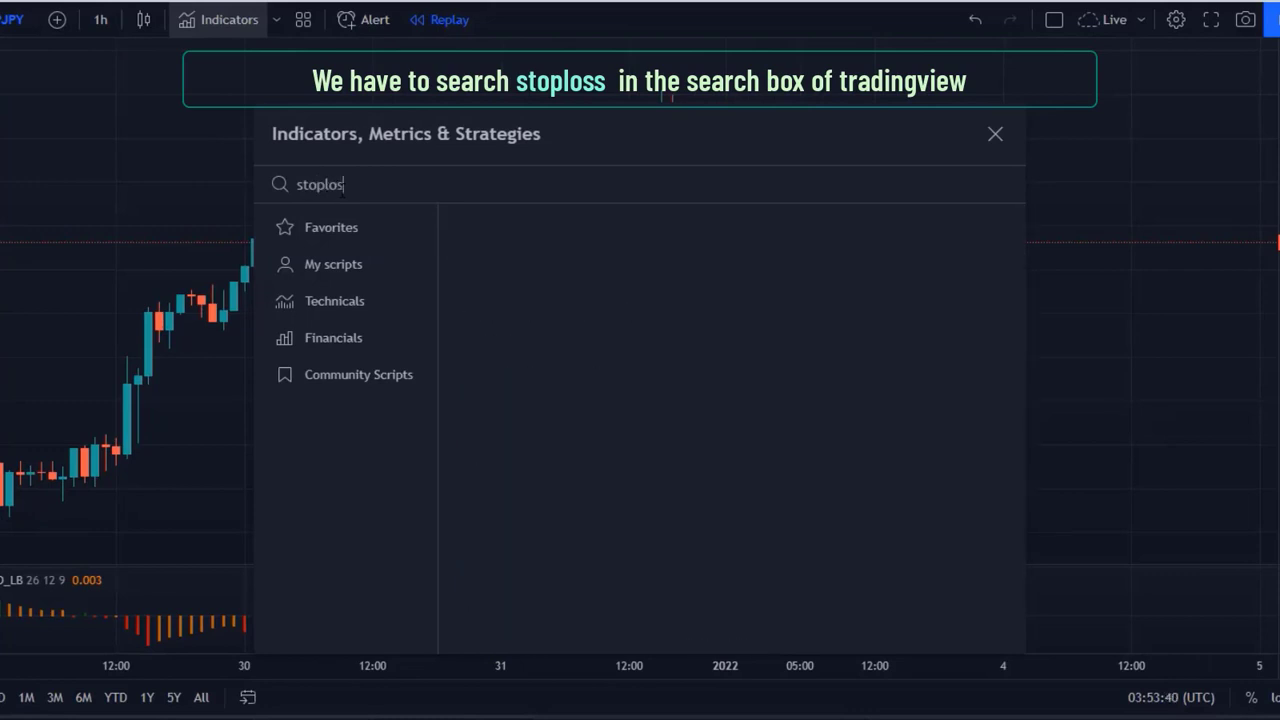
type("s")
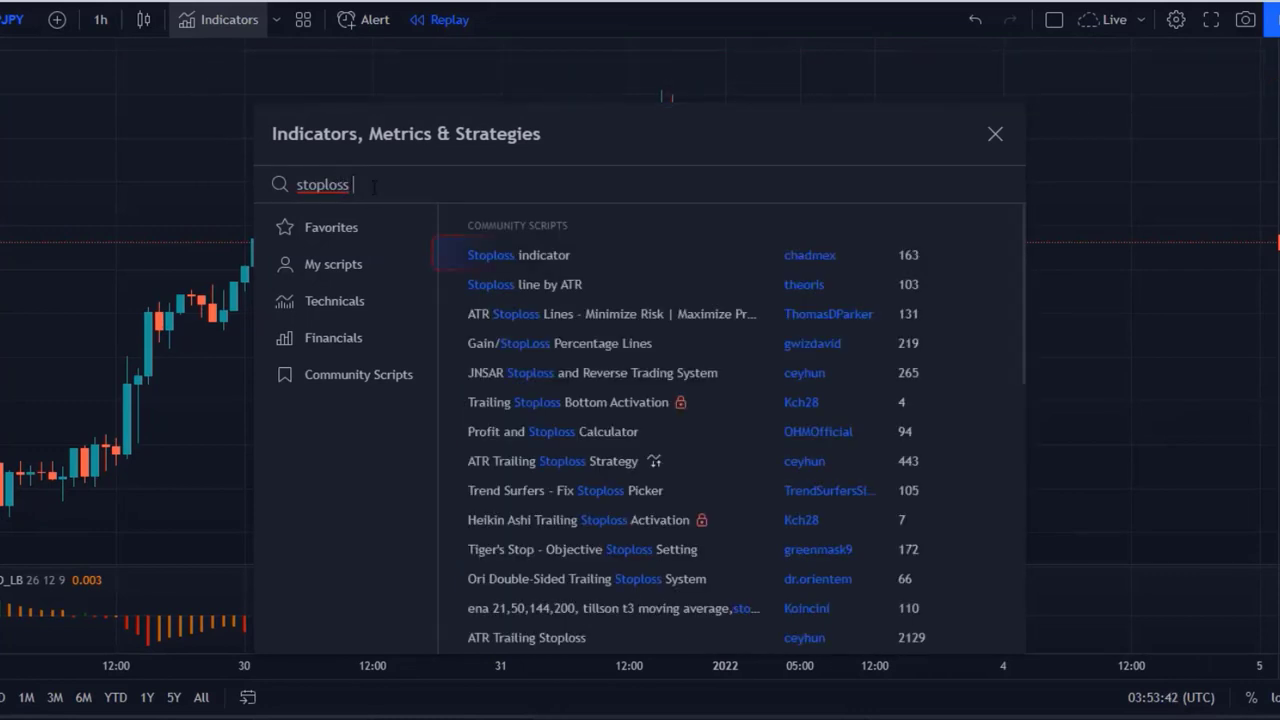
left_click(535, 268)
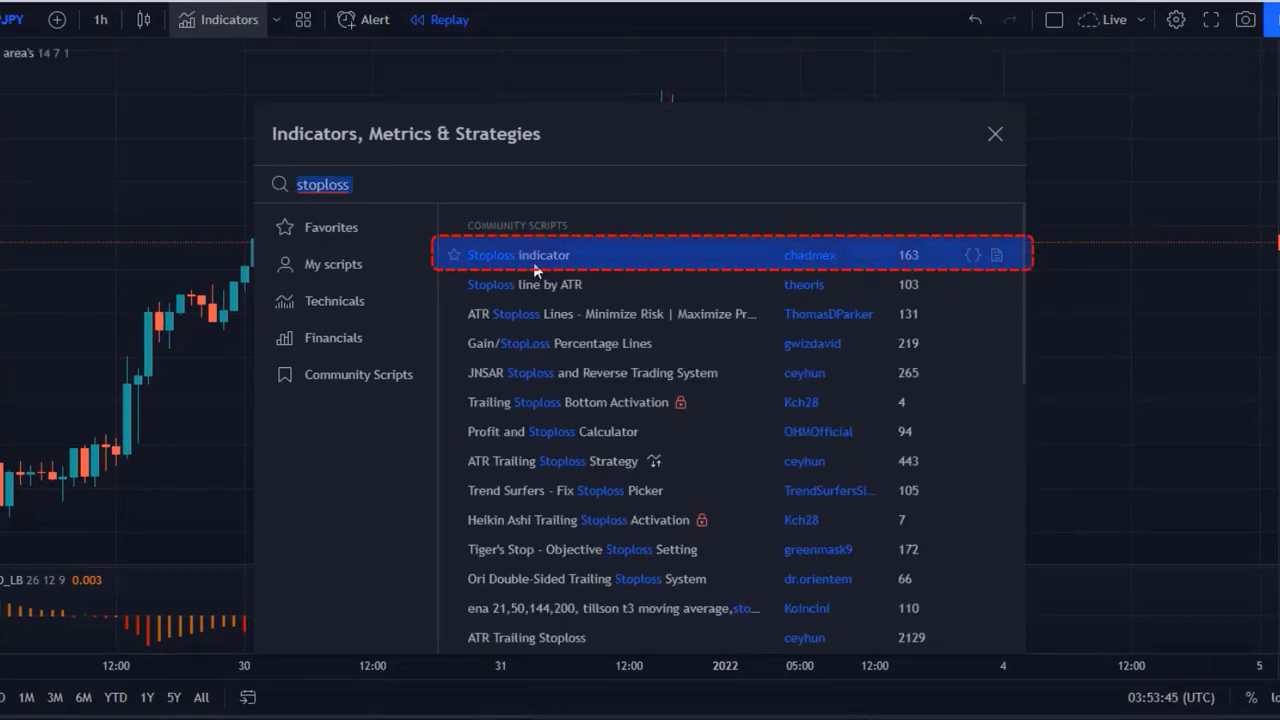
left_click(996, 134)
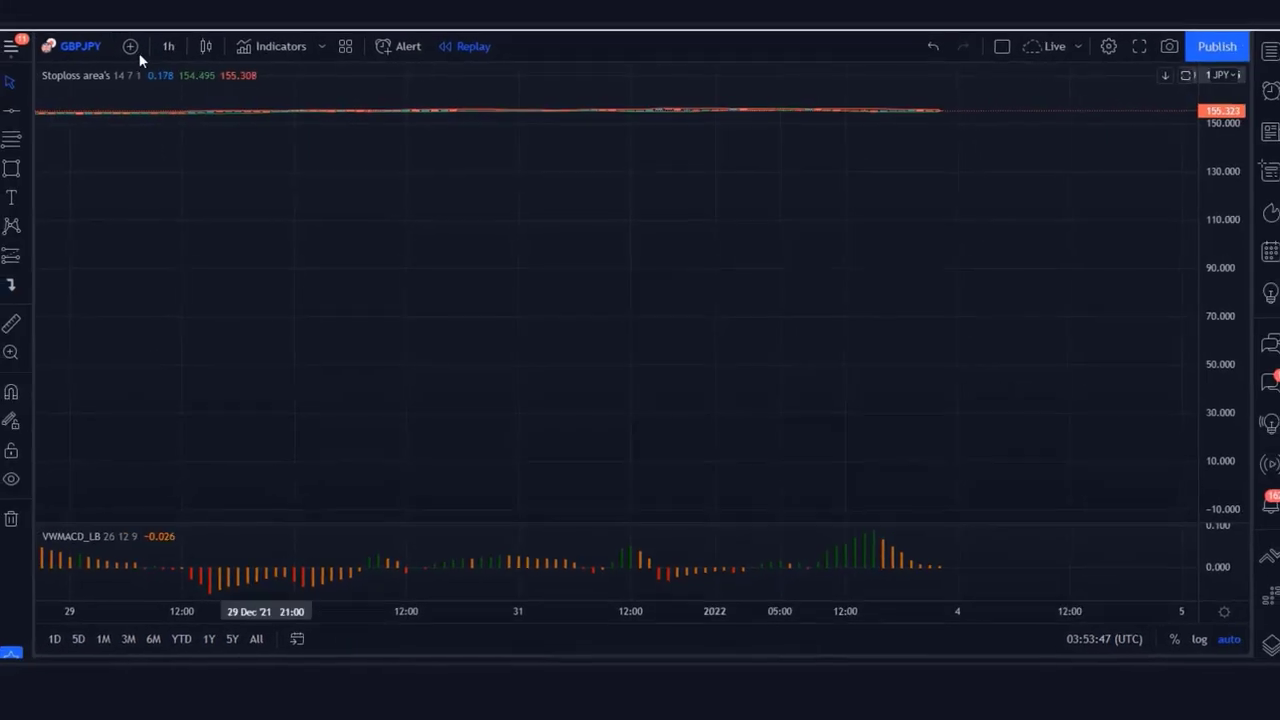
Set the Stoploss area's indicator's ATR multiplier to 0.7 and hide its ATR plot, leaving both trailing stops shown
mouse_move(190, 74)
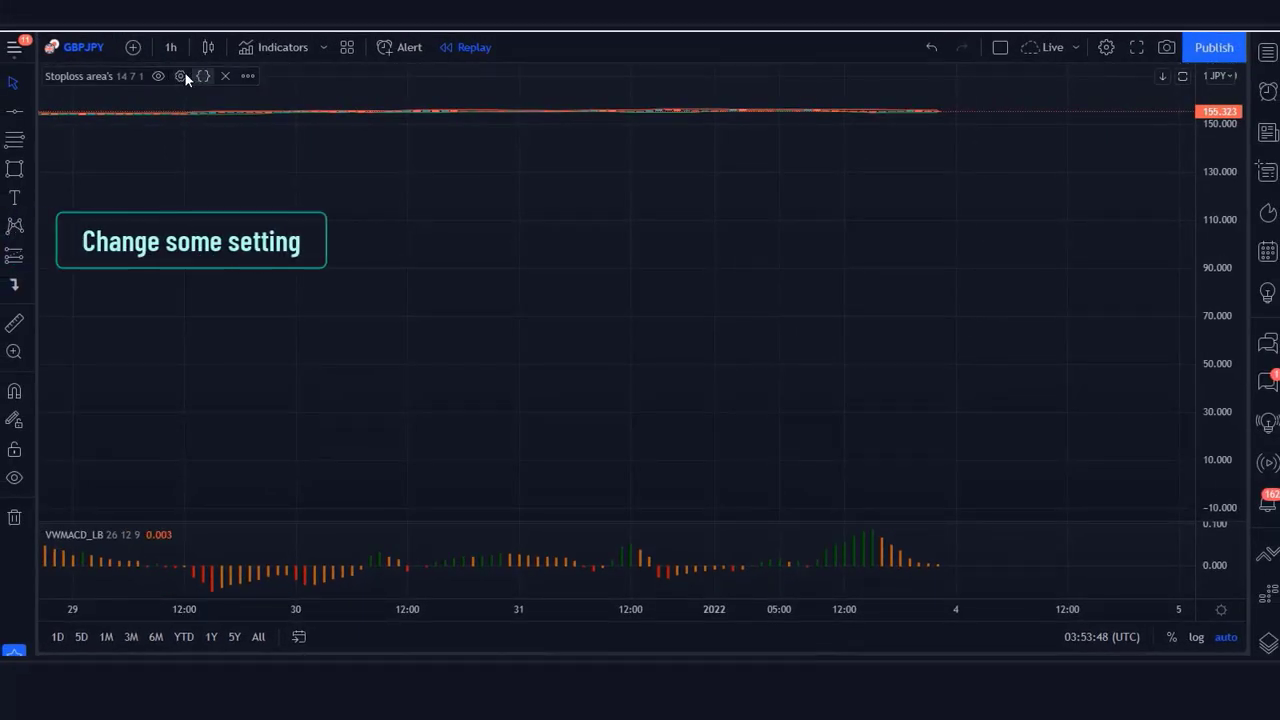
left_click(182, 76)
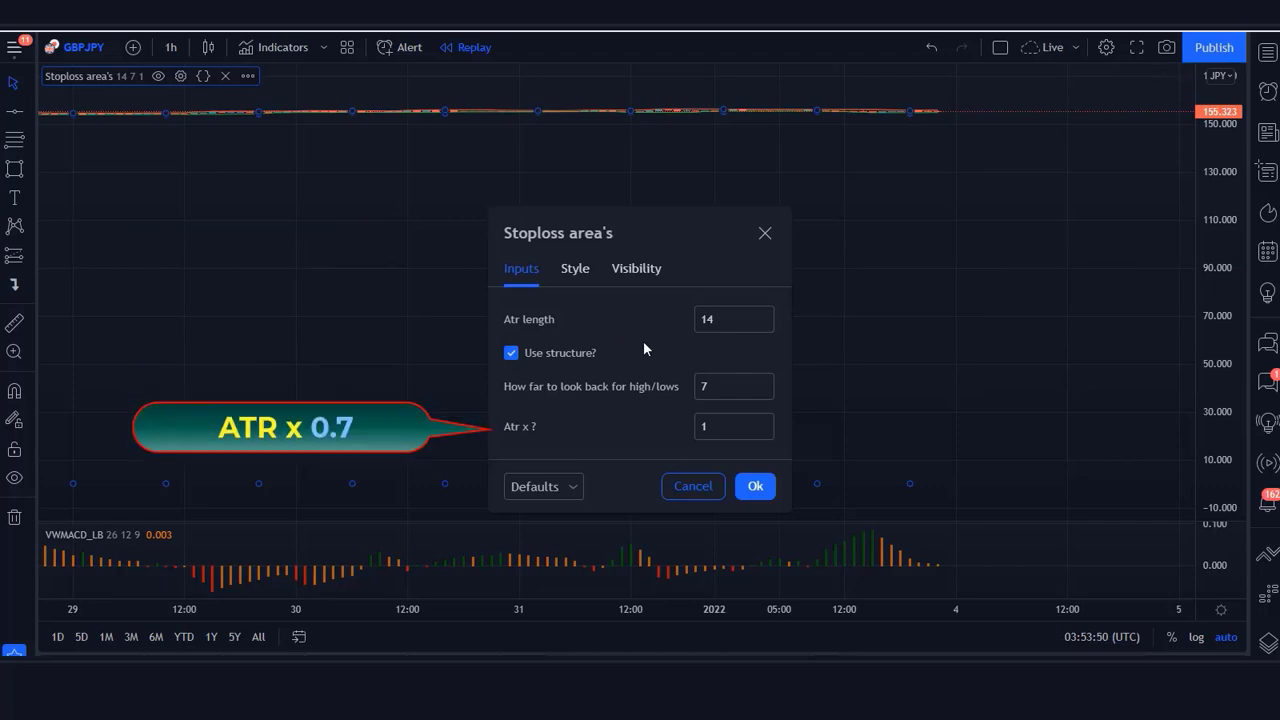
left_click(731, 426)
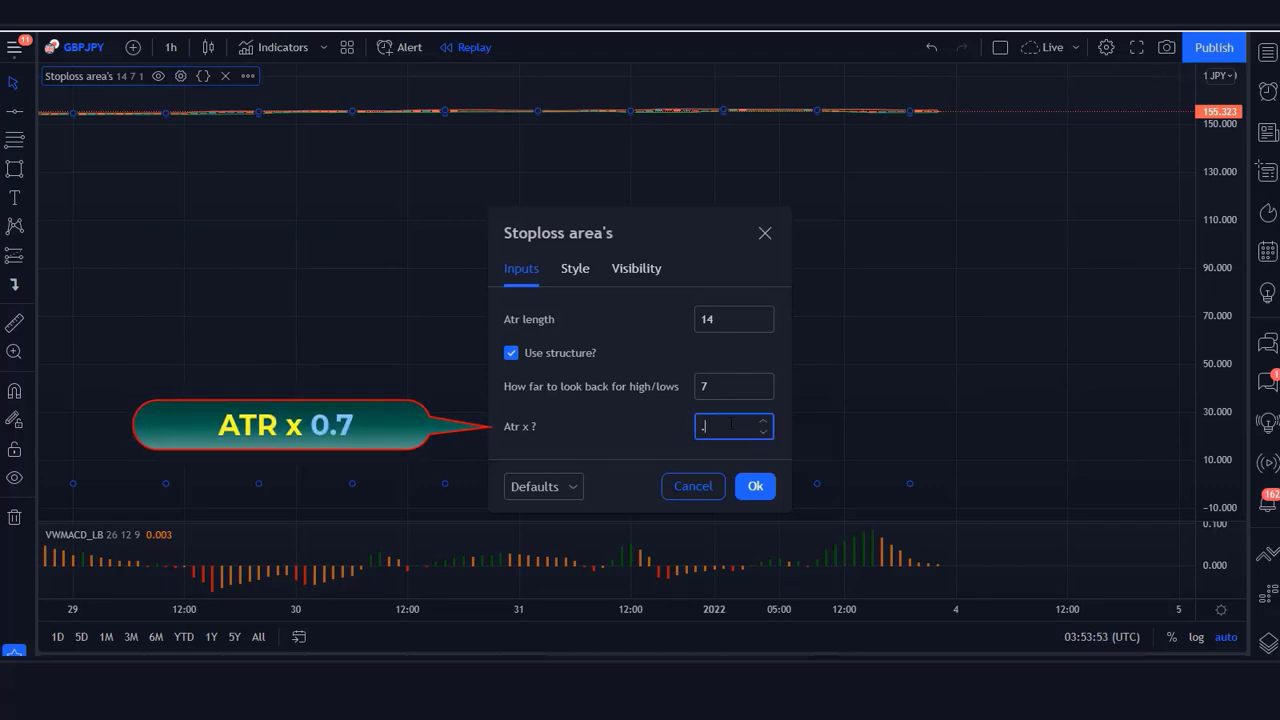
type(".7")
left_click(574, 272)
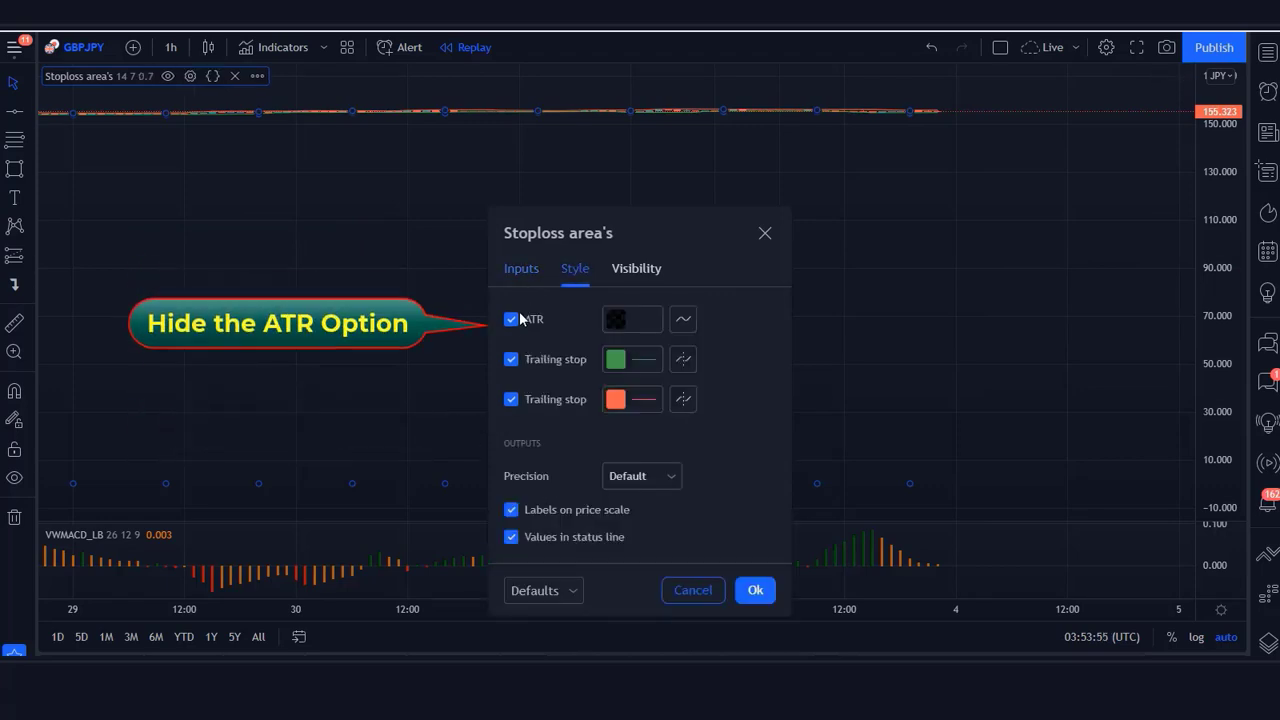
left_click(511, 319)
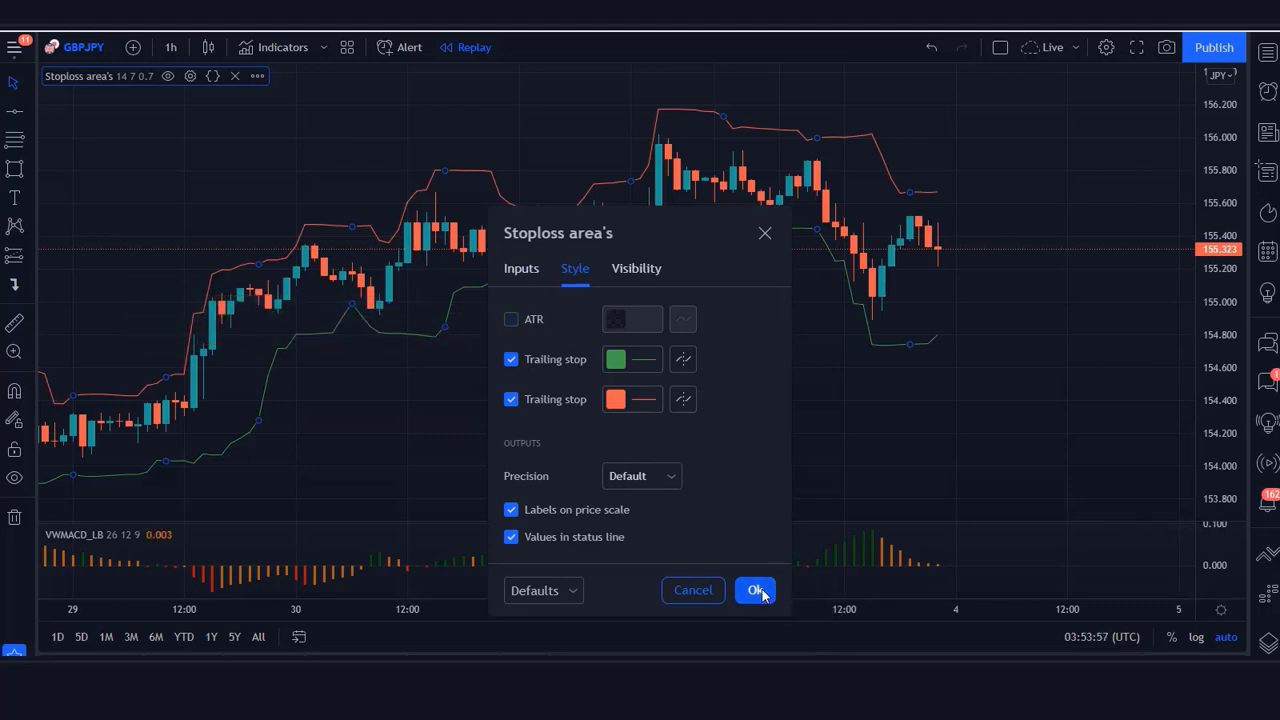
left_click(757, 591)
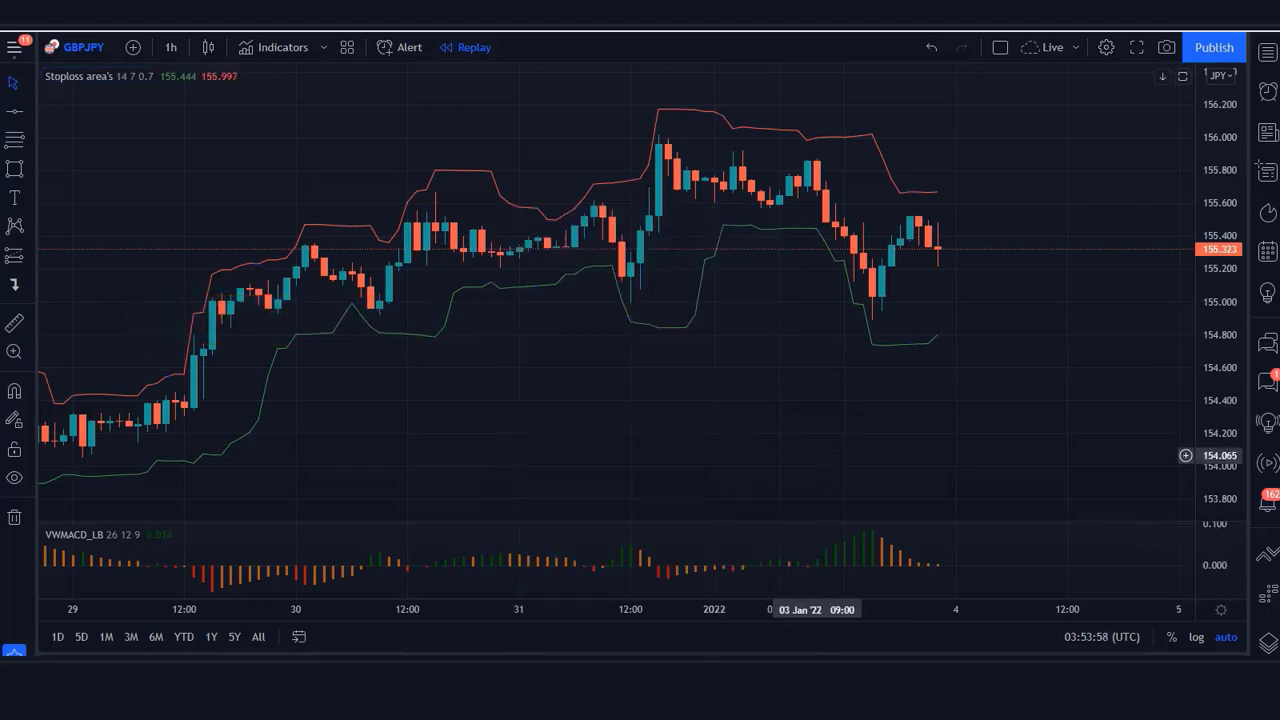
Search the indicator library for "KINSKI Buy-Sell Signal" and add that community script to the chart
left_click(253, 40)
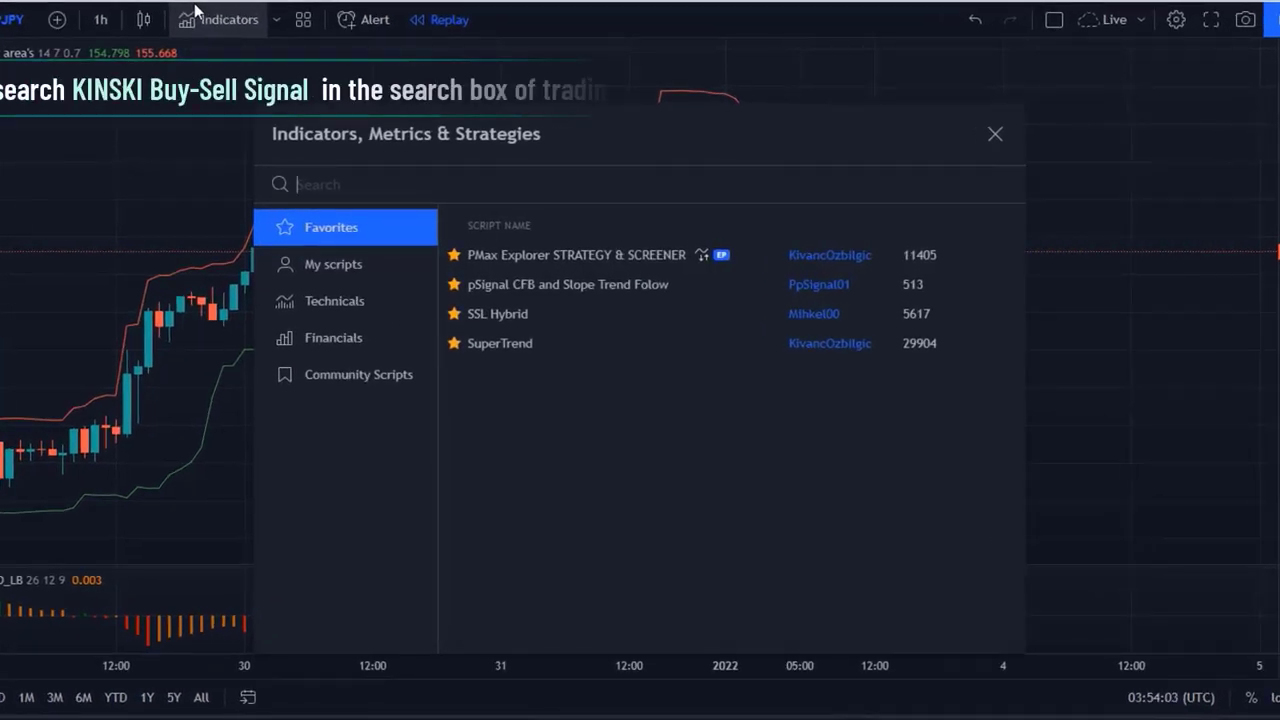
type("KINSKI Buy-Sell Signal")
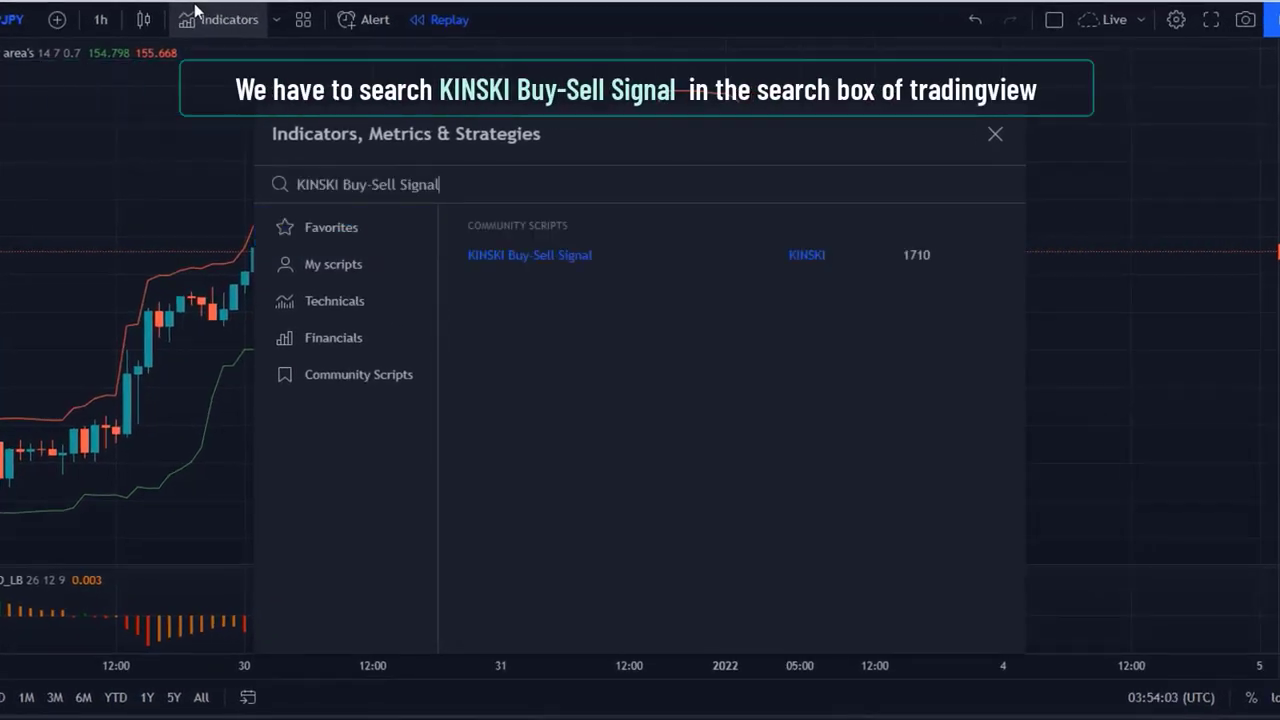
left_click(573, 256)
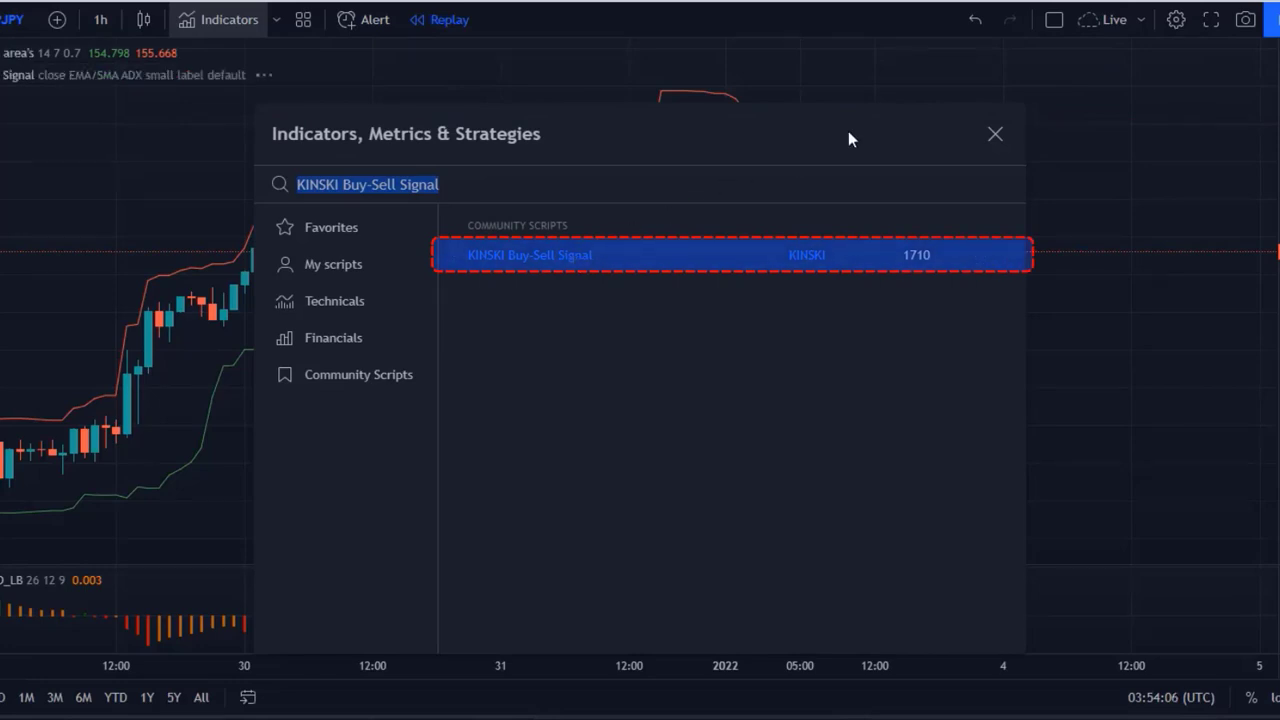
left_click(995, 133)
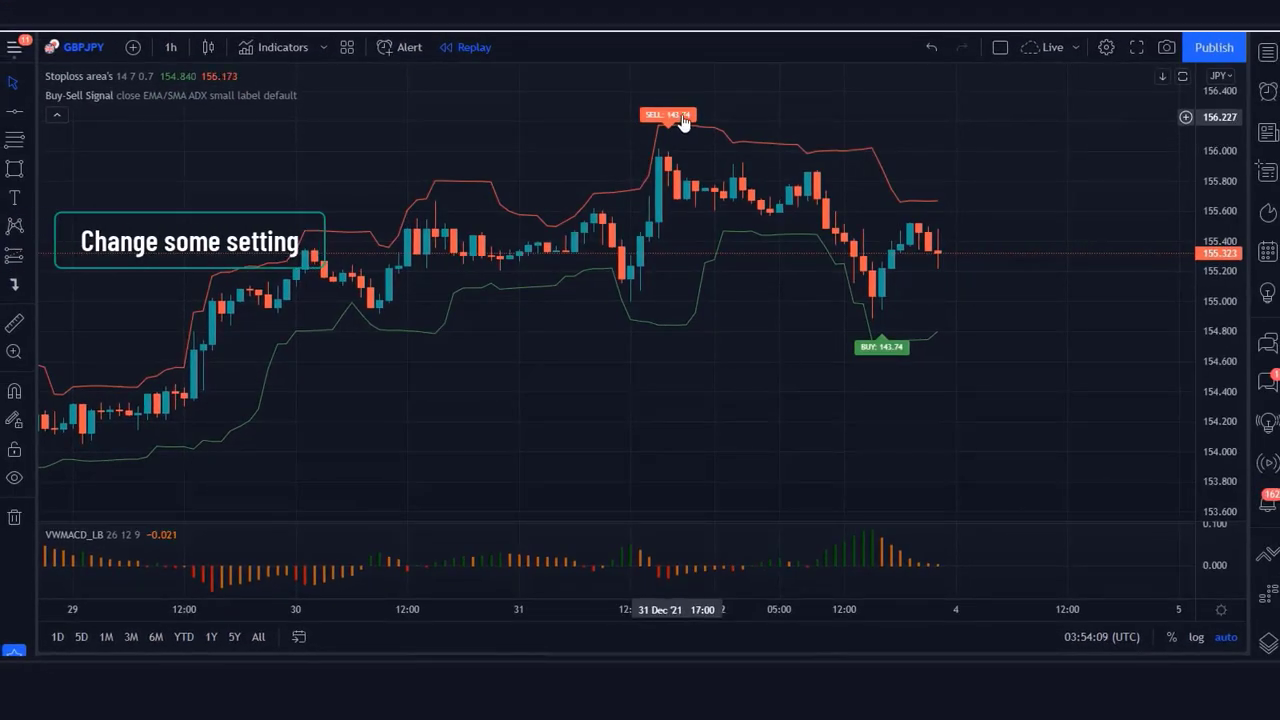
Turn off the price display on the Buy-Sell Signal indicator's labels
double_click(684, 117)
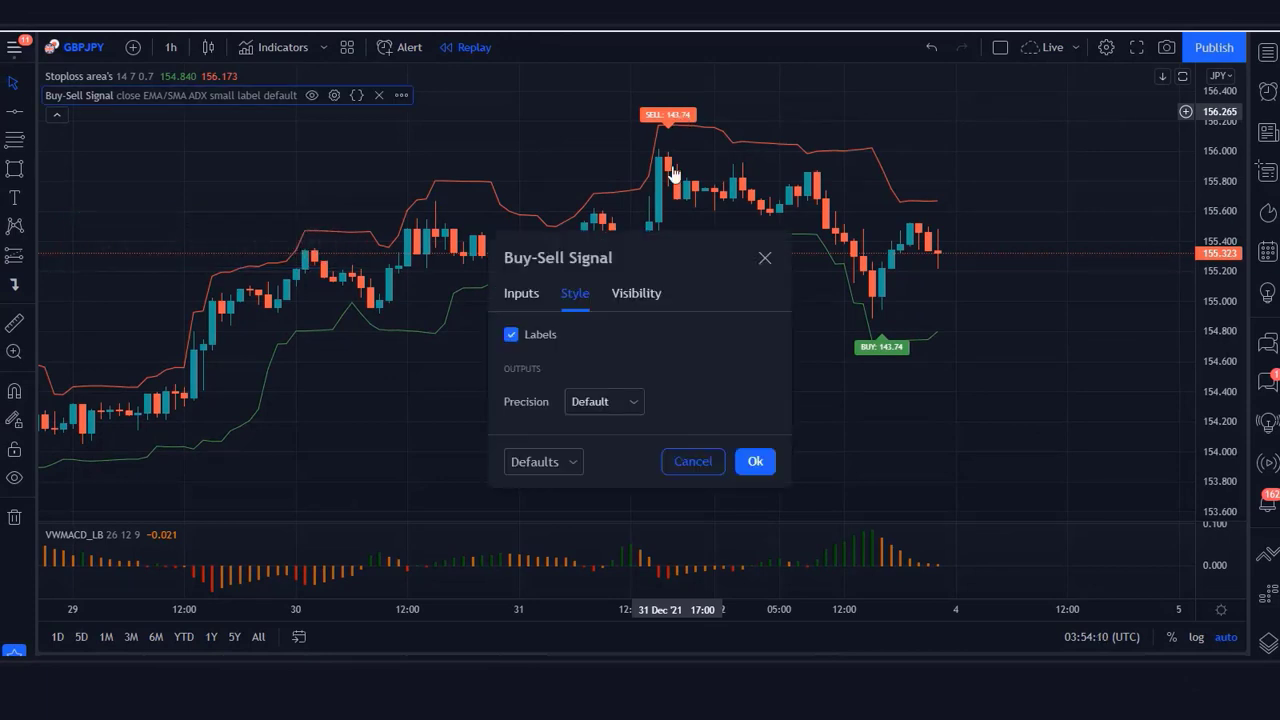
left_click(522, 293)
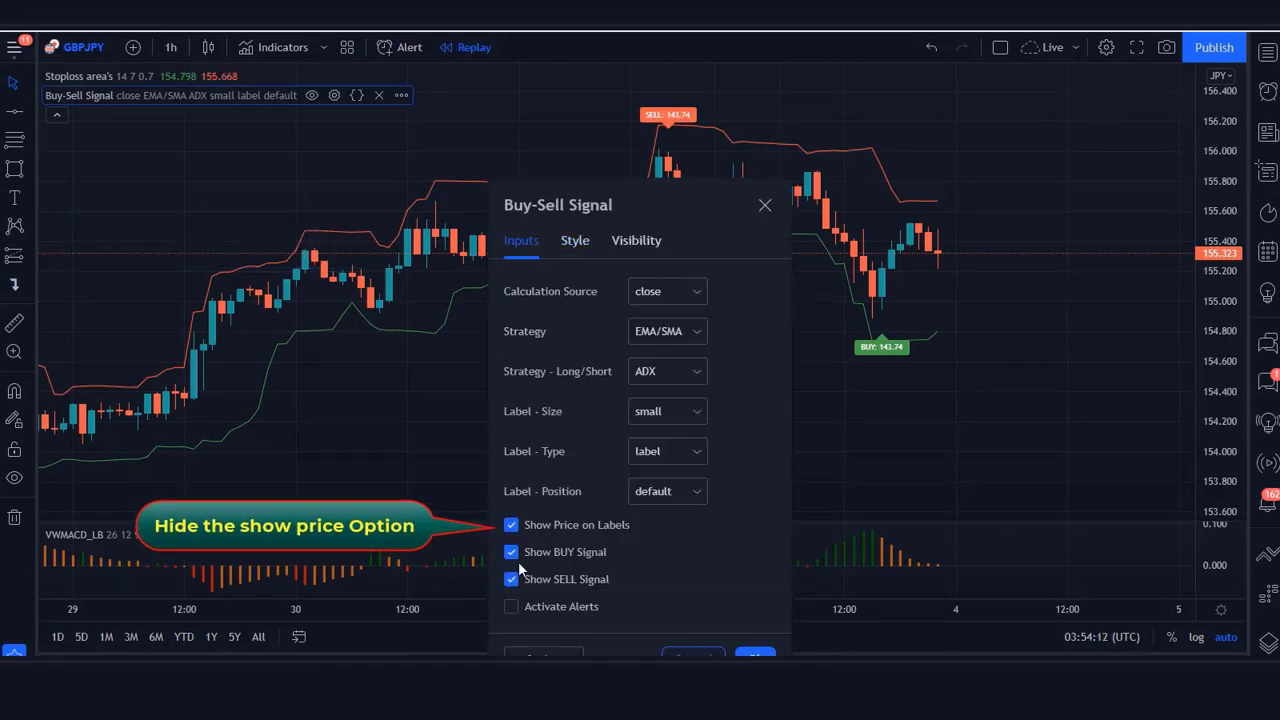
left_click(755, 654)
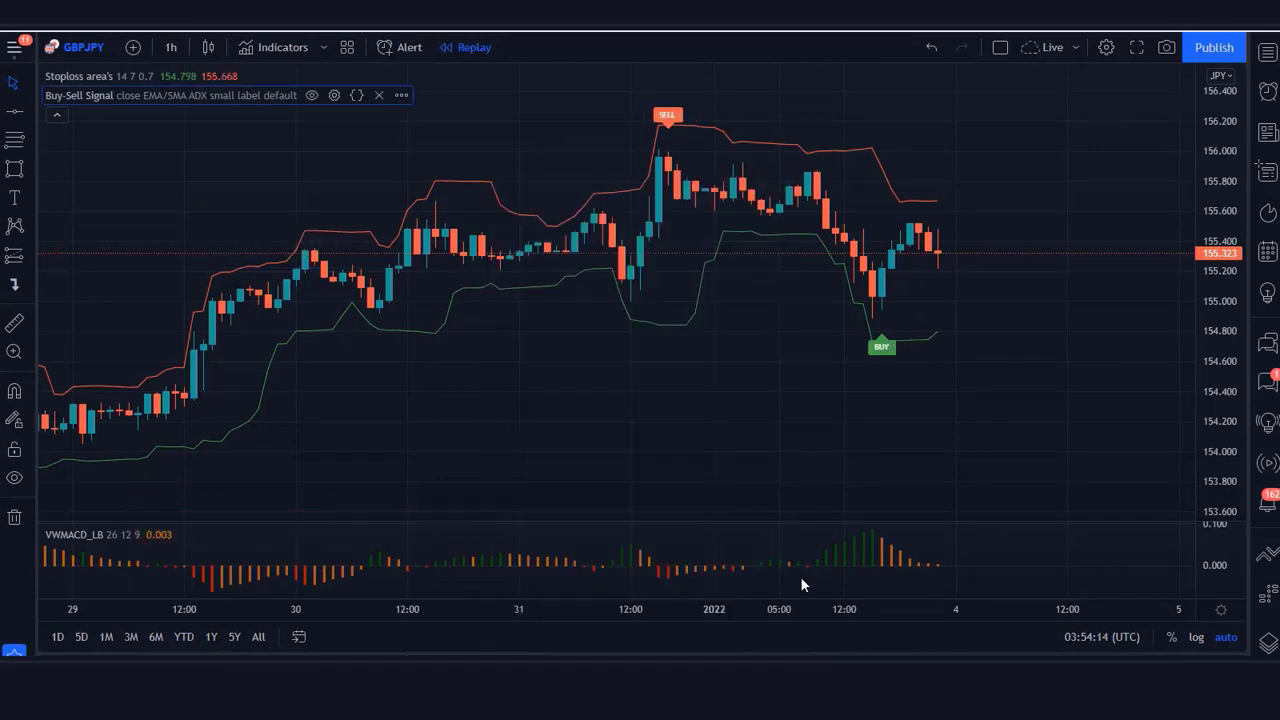